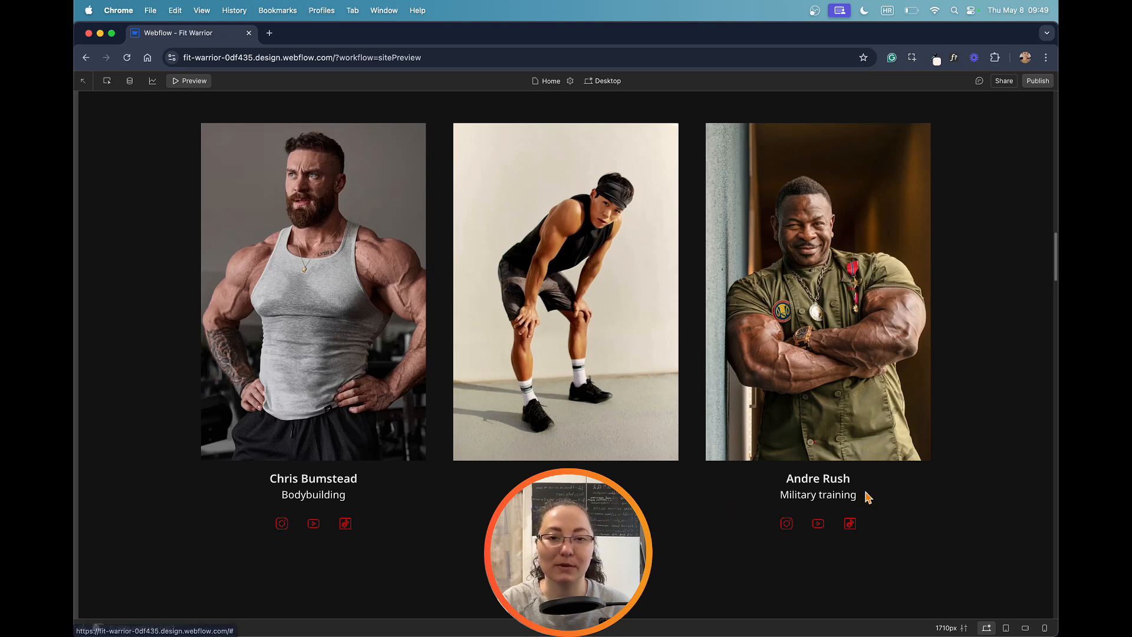
Step: Leave the preview and examine how the middle team member's team8_social block nests its social-link and social-icon elements
{"action": "key", "text": "shift+super+p"}
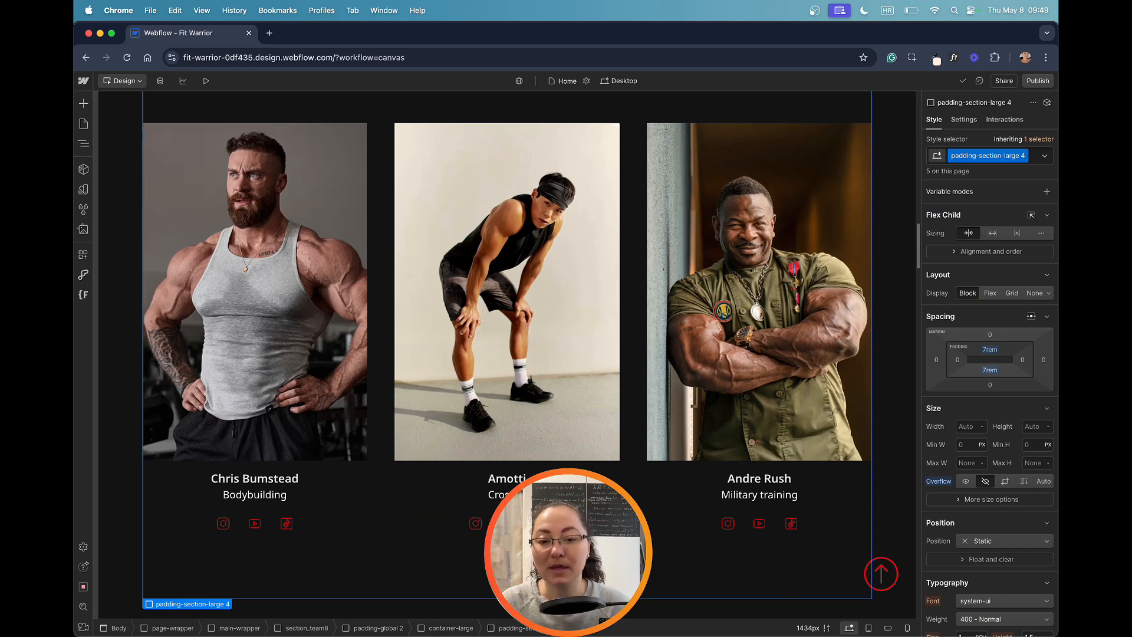
{"action": "left_click", "coordinate": [430, 536]}
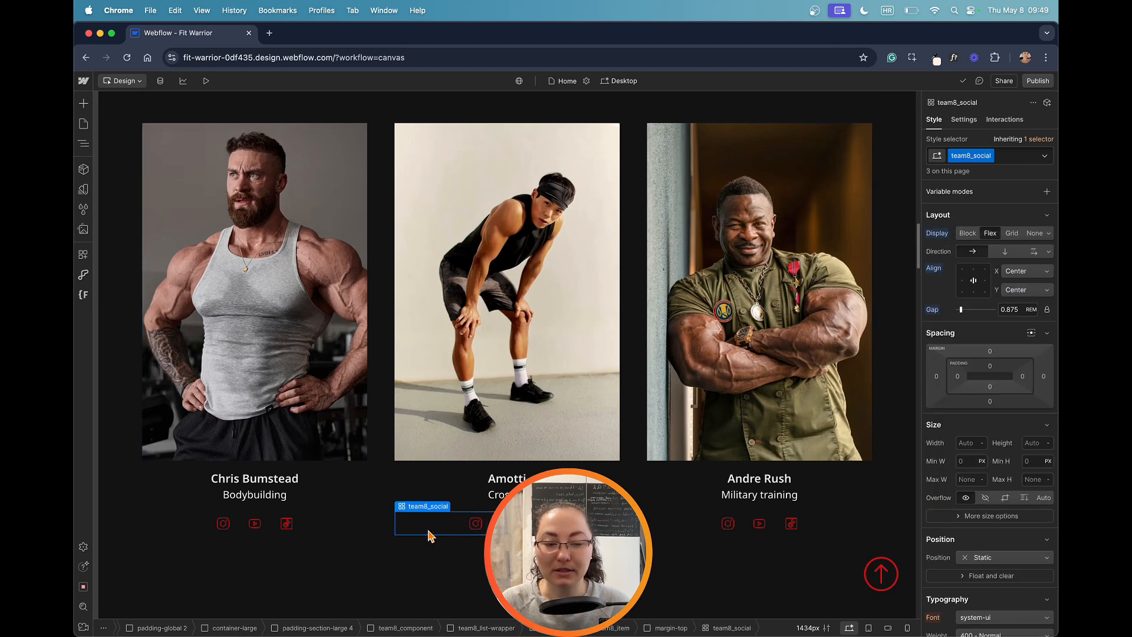
{"action": "left_click", "coordinate": [83, 145]}
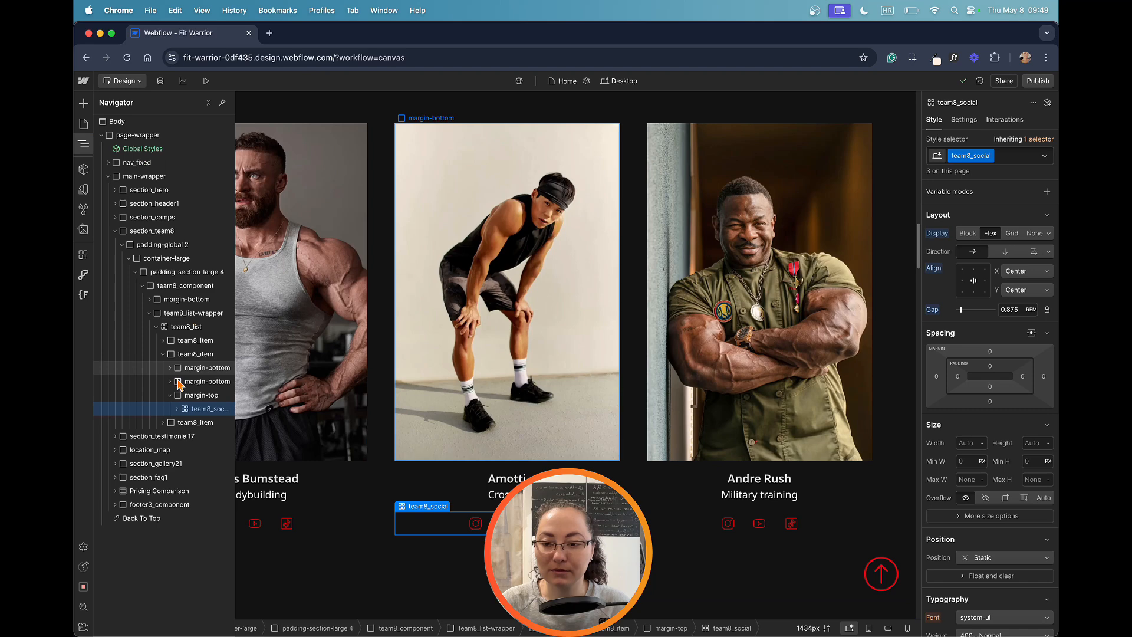
{"action": "left_click", "coordinate": [178, 409]}
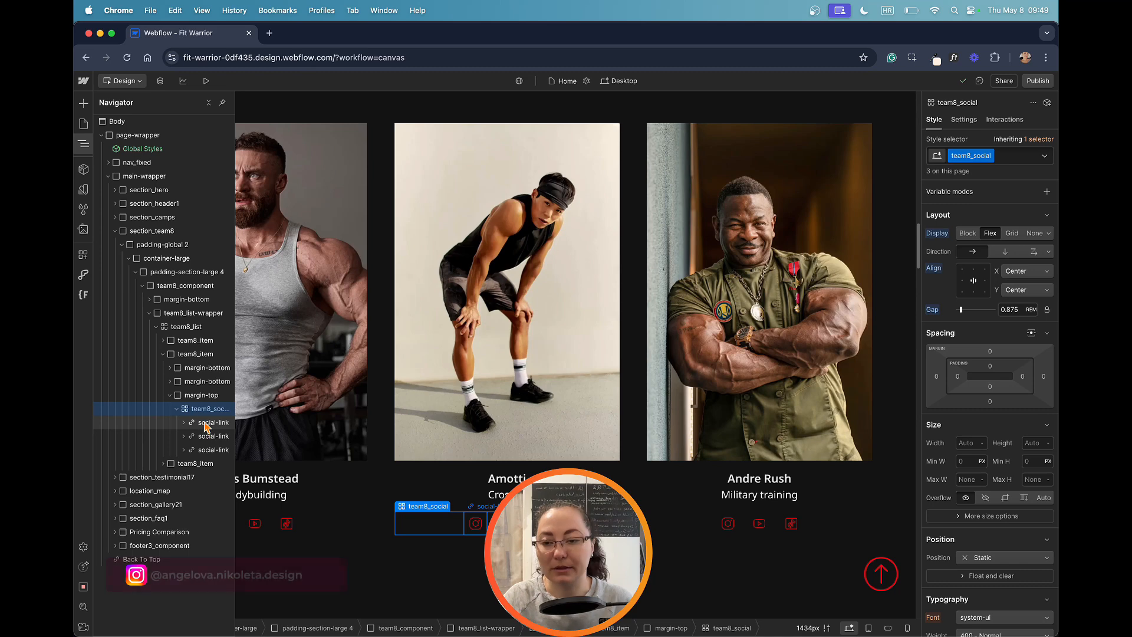
{"action": "left_click", "coordinate": [184, 423]}
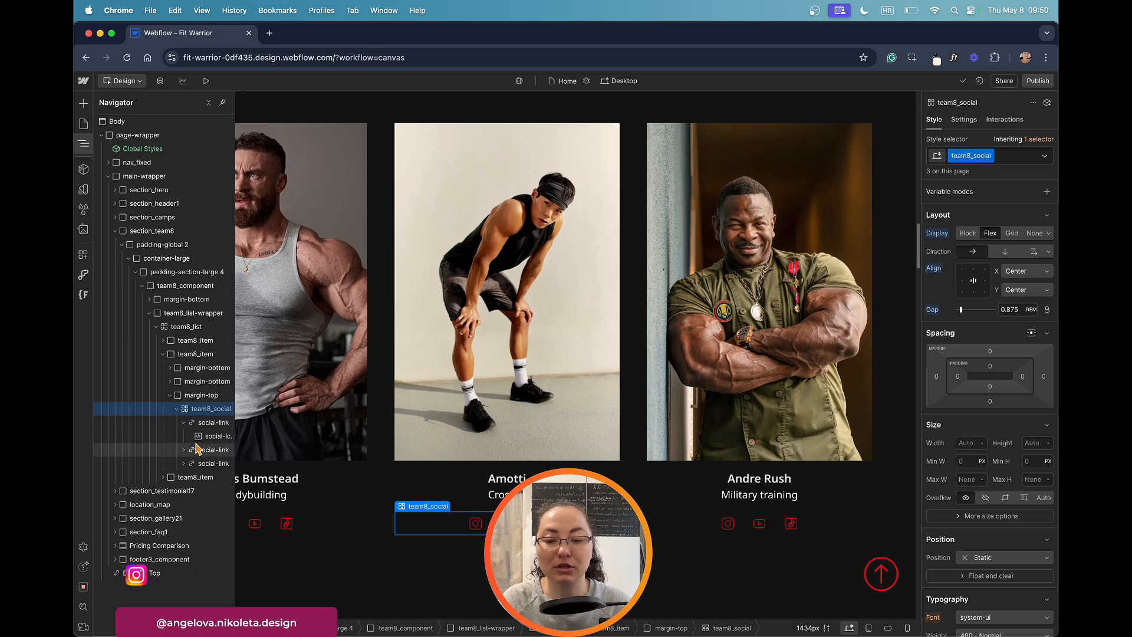
{"action": "left_click", "coordinate": [201, 395]}
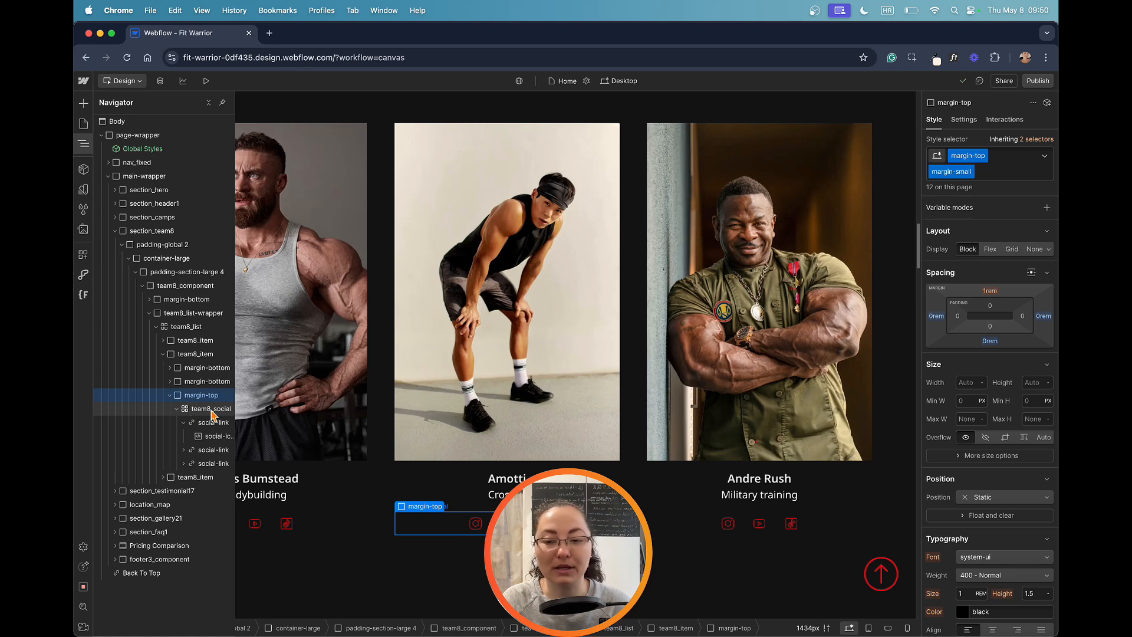
{"action": "left_click", "coordinate": [194, 413]}
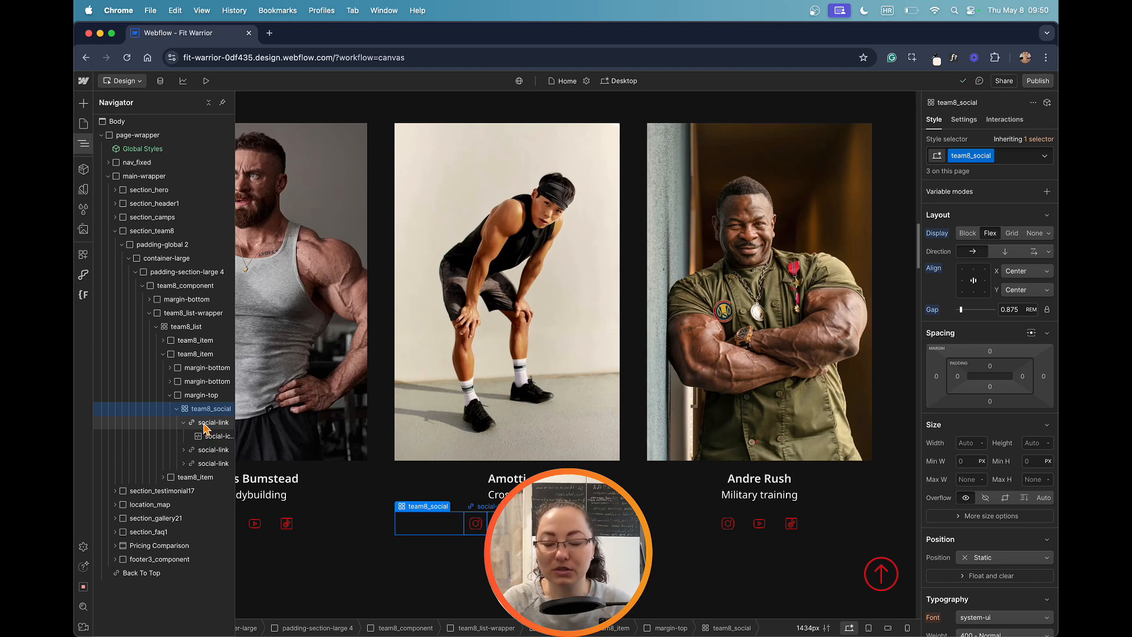
{"action": "left_click", "coordinate": [204, 426]}
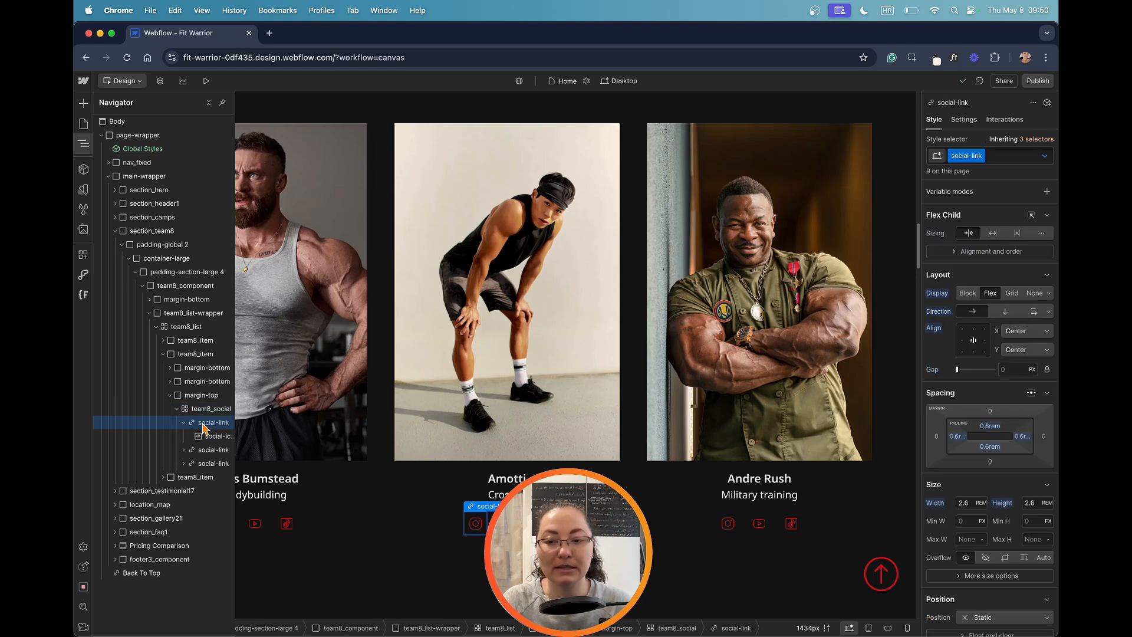
{"action": "left_click", "coordinate": [200, 438]}
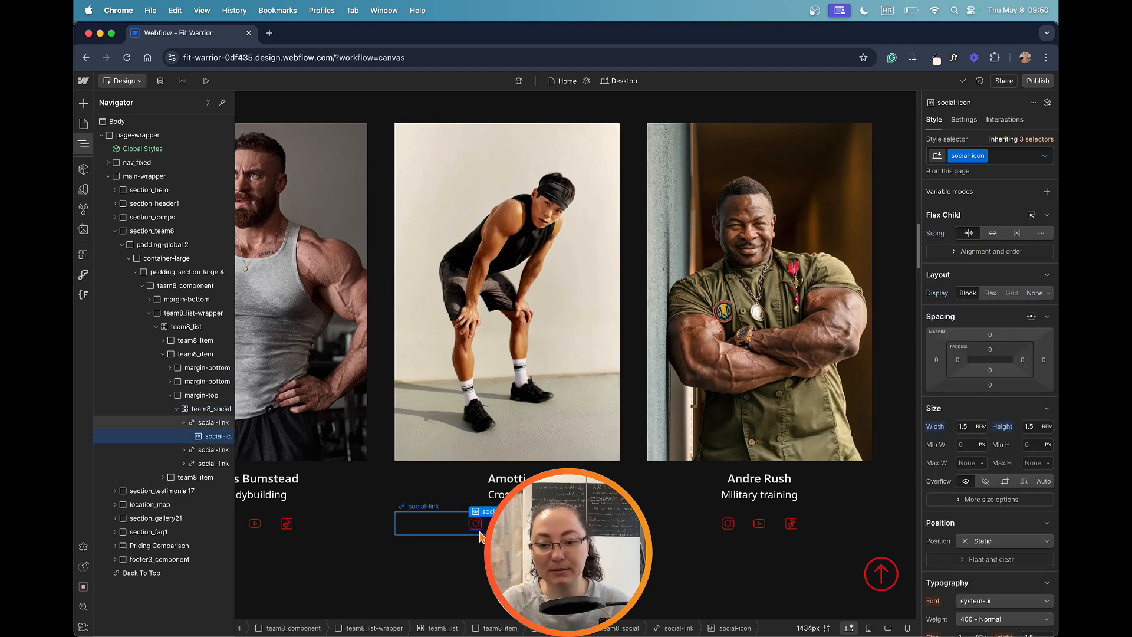
Step: Look up the Code Embed element by searching for "emb" with team8_social selected, then return to the middle member's Instagram icon
{"action": "left_click", "coordinate": [433, 526]}
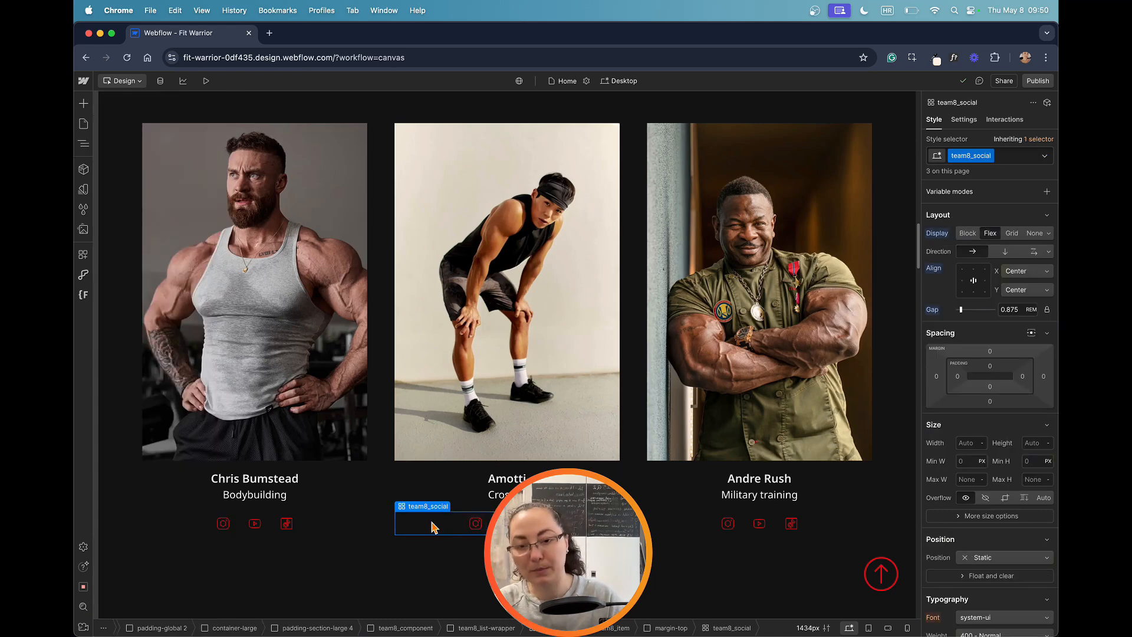
{"action": "key", "text": "super+k"}
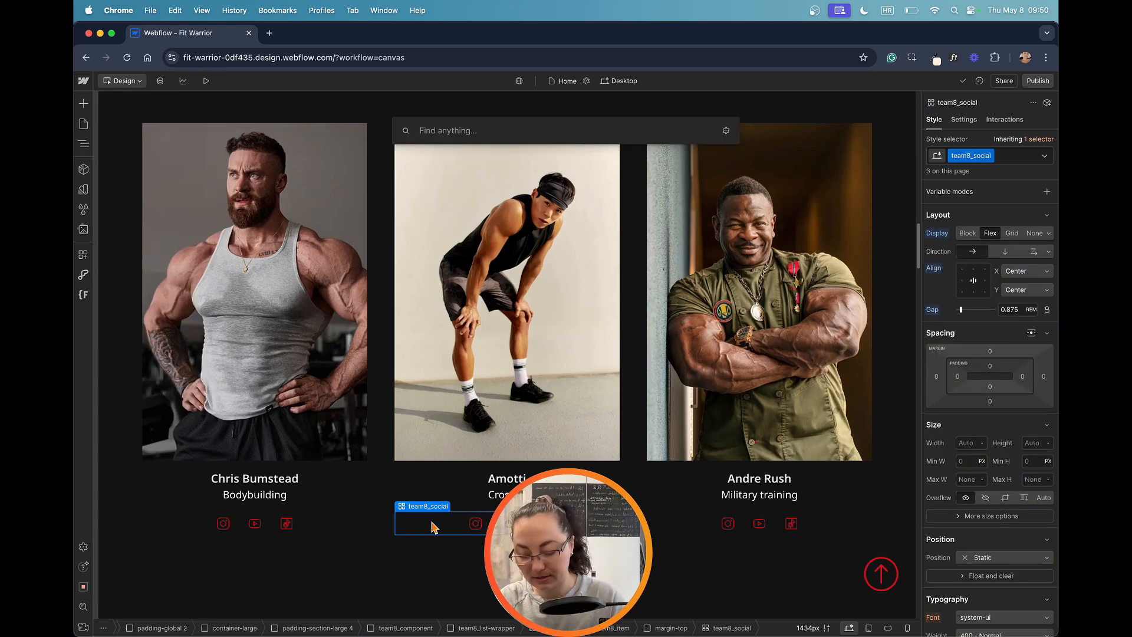
{"action": "type", "text": "emb"}
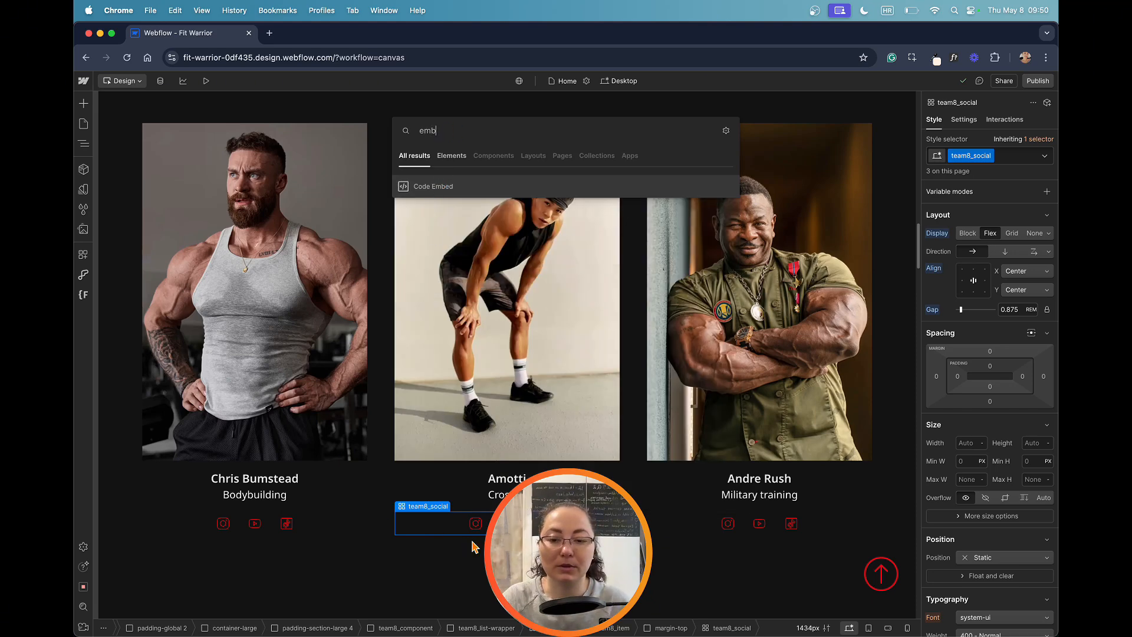
{"action": "left_click", "coordinate": [476, 523]}
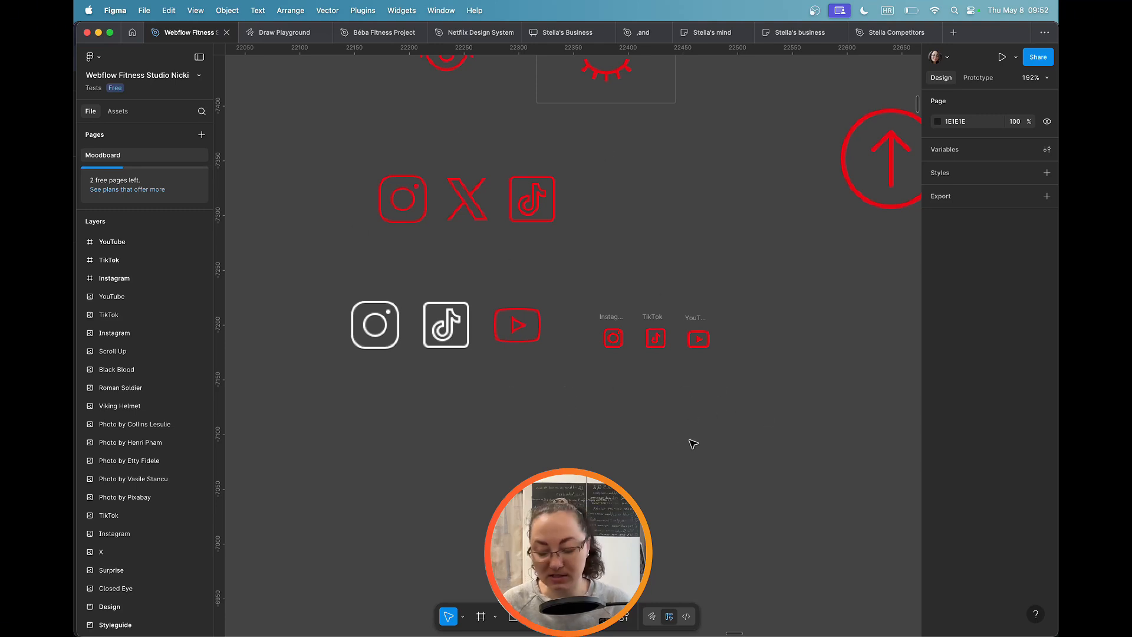
Step: In Figma, run the Material Design Icons plugin and activate its icon search
{"action": "key", "text": "super+k"}
{"action": "key", "text": "Down"}
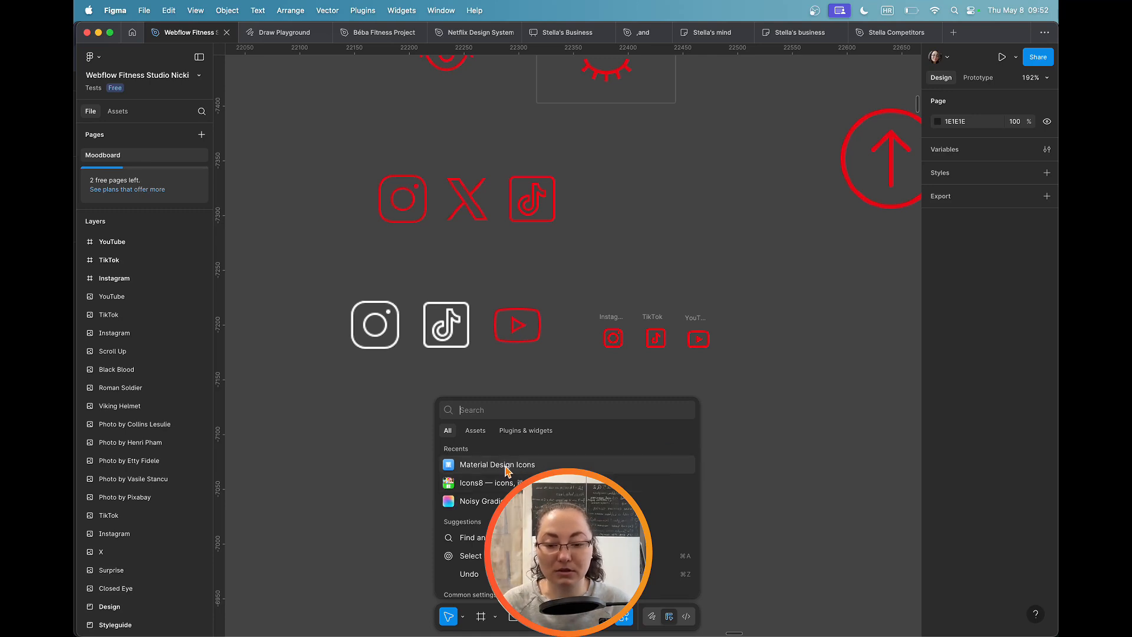
{"action": "key", "text": "Escape"}
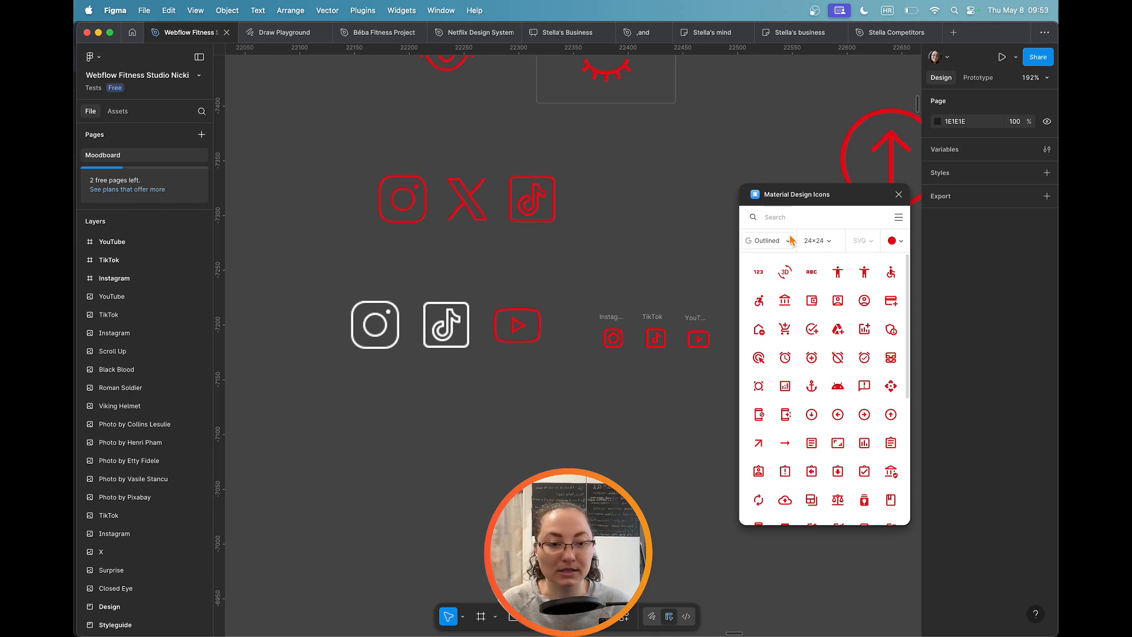
{"action": "left_click", "coordinate": [779, 217]}
{"action": "type", "text": "fa"}
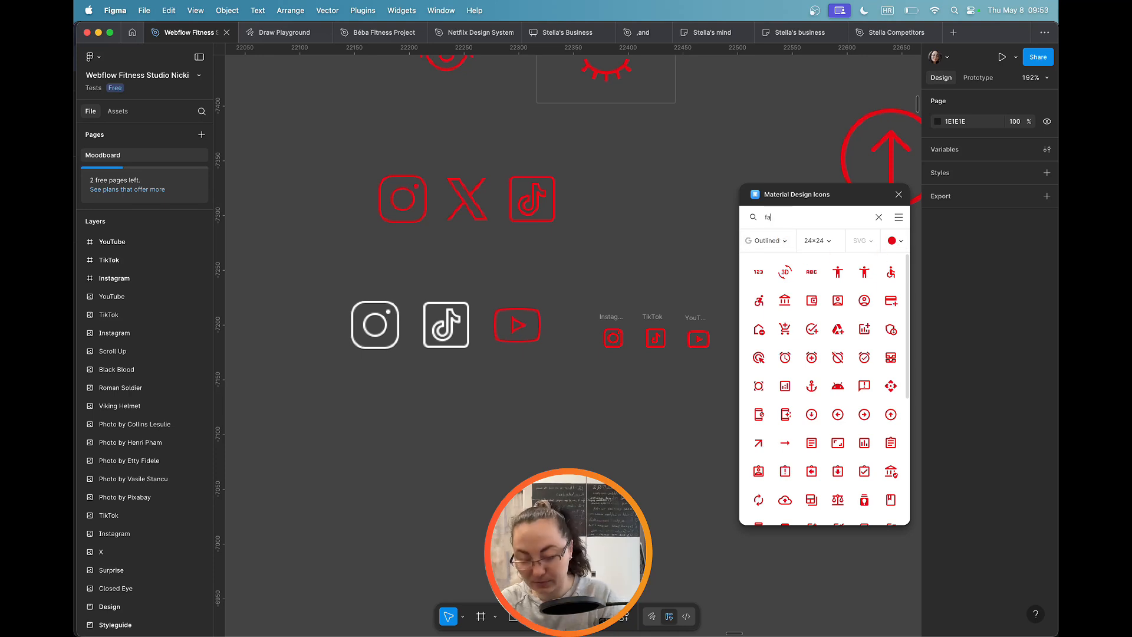
{"action": "type", "text": "cebook"}
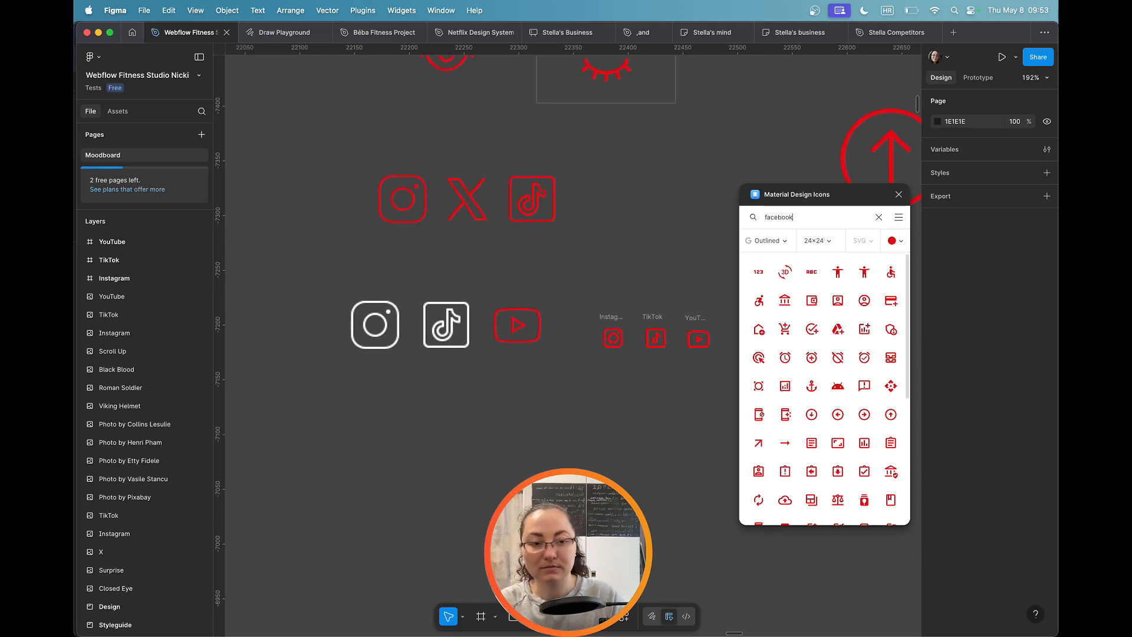
{"action": "key", "text": "BackSpace"}
{"action": "key", "text": "BackSpace"}
{"action": "key", "text": "BackSpace"}
{"action": "key", "text": "BackSpace"}
{"action": "key", "text": "BackSpace"}
{"action": "key", "text": "BackSpace"}
{"action": "key", "text": "BackSpace"}
{"action": "key", "text": "BackSpace"}
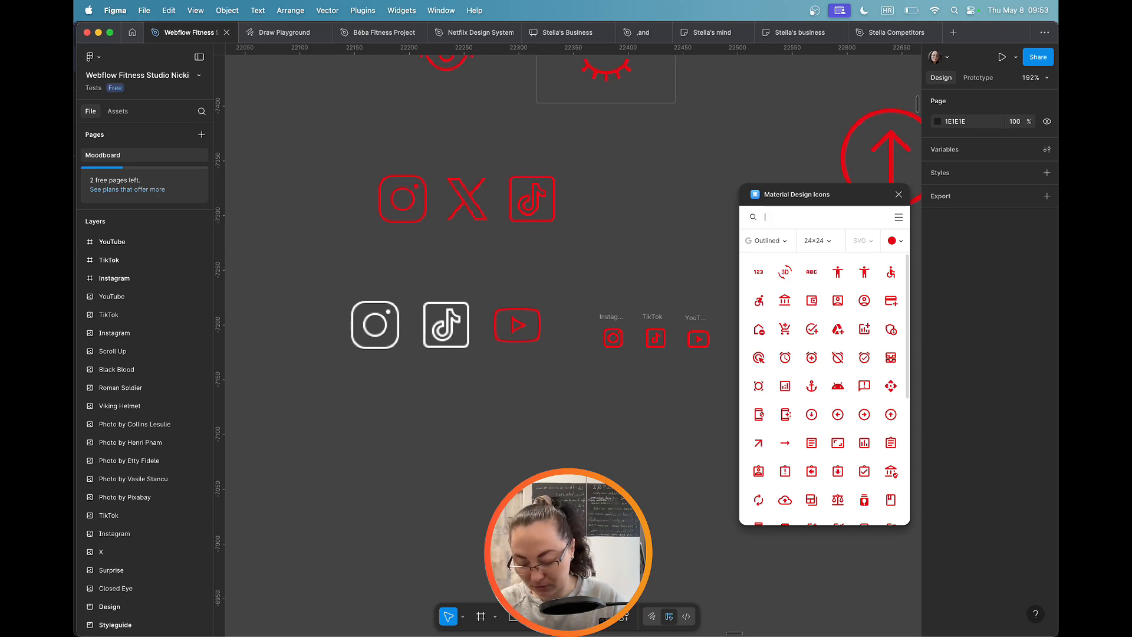
Step: Search the icons for "bluesky", place the Bluesky icon on the canvas below the existing social icons, and close the plugin
{"action": "type", "text": "bluesky"}
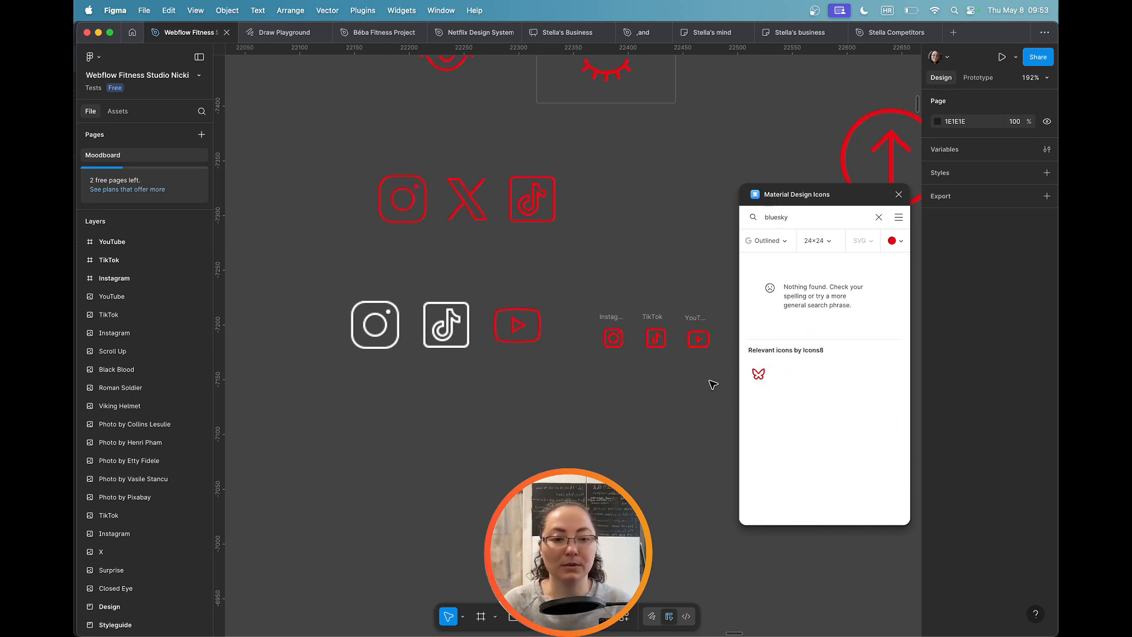
{"action": "left_click_drag", "start_coordinate": [758, 374], "coordinate": [570, 391]}
{"action": "left_click", "coordinate": [616, 378]}
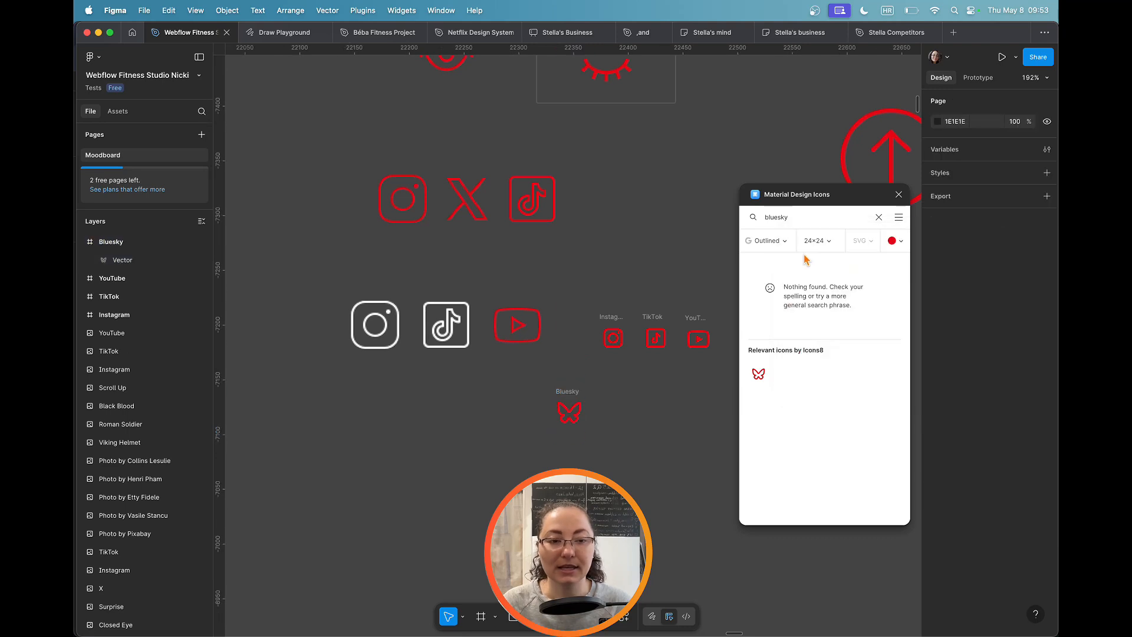
{"action": "left_click", "coordinate": [899, 194]}
Step: Copy the Bluesky icon's vector as SVG and deselect it
{"action": "left_click", "coordinate": [569, 413]}
{"action": "right_click", "coordinate": [564, 412]}
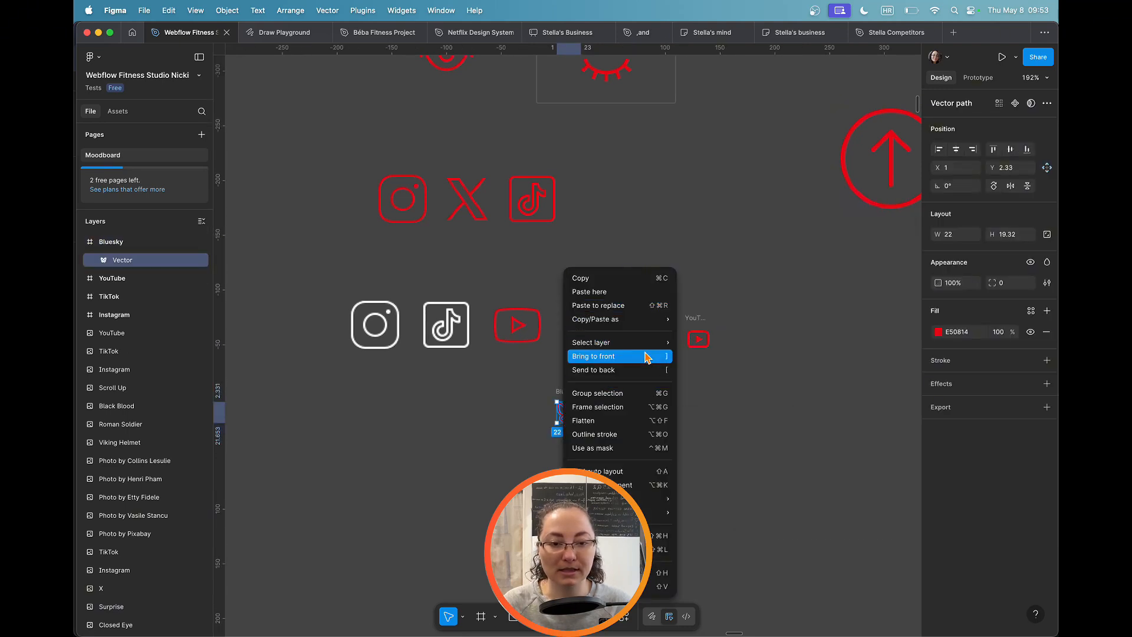
{"action": "mouse_move", "coordinate": [652, 318]}
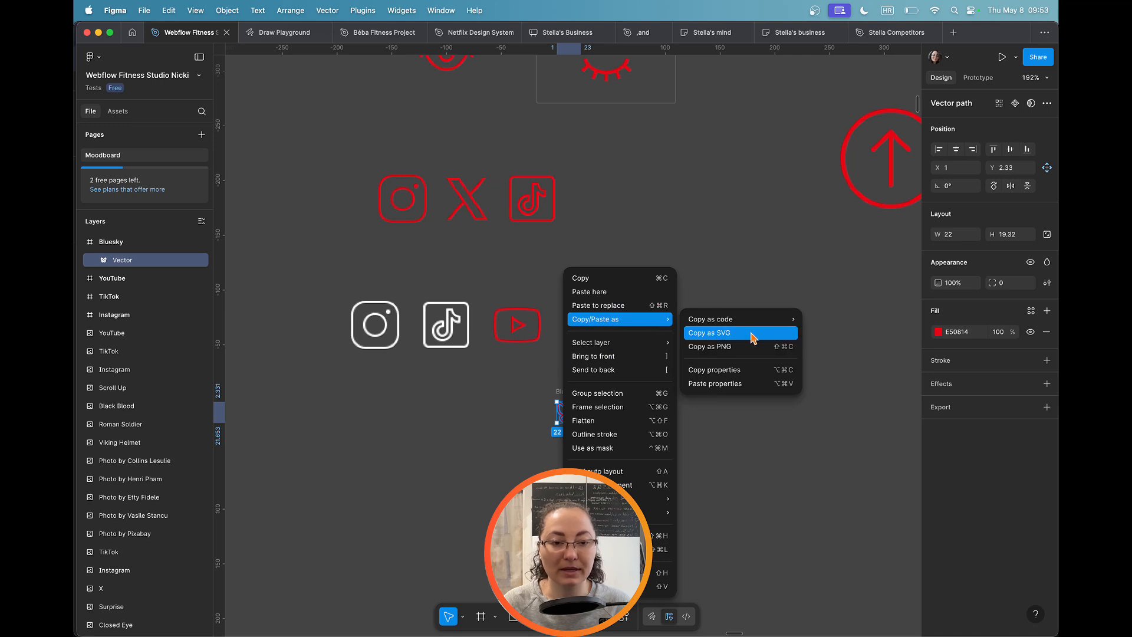
{"action": "left_click", "coordinate": [731, 332]}
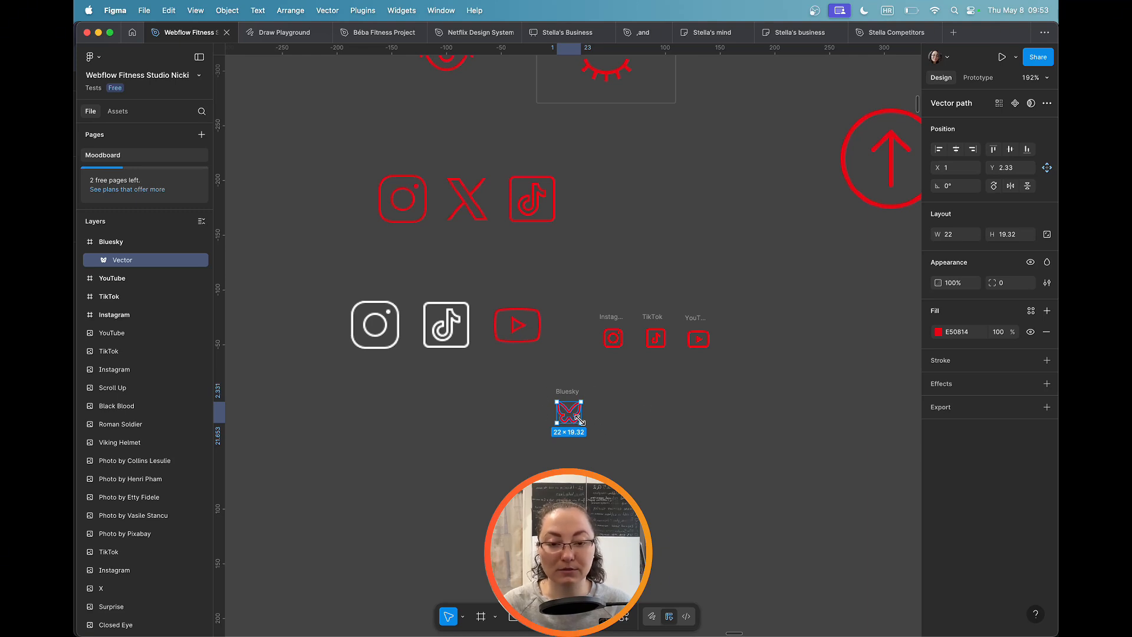
{"action": "left_click", "coordinate": [607, 426]}
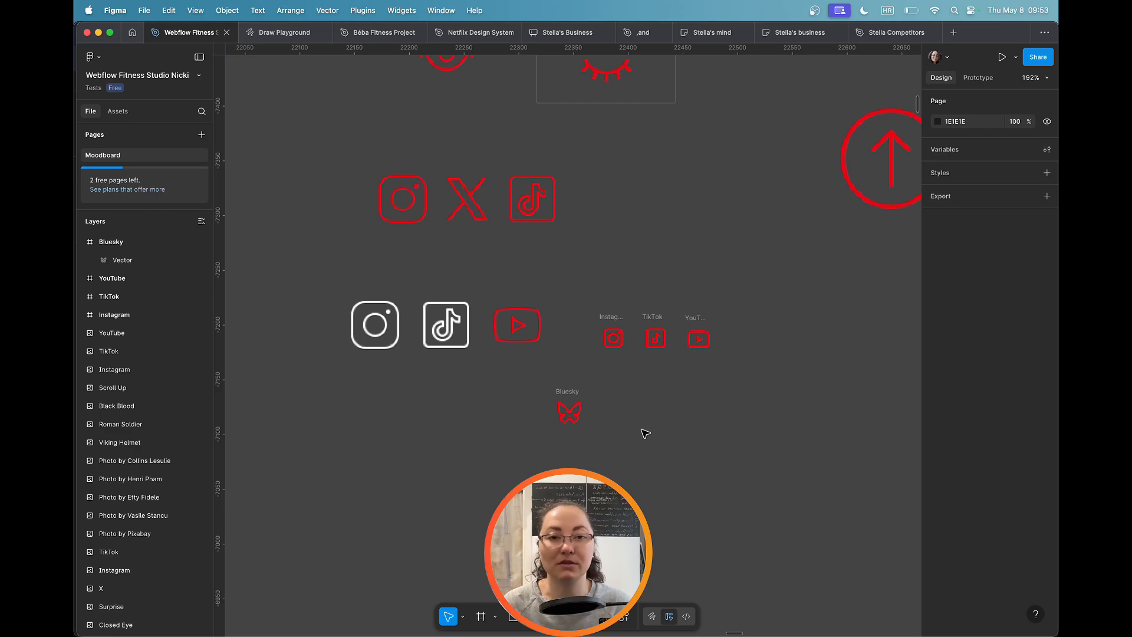
Step: Switch back to Webflow in Chrome and open the embed code of the middle team member's second social icon
{"action": "key", "text": "super+Tab"}
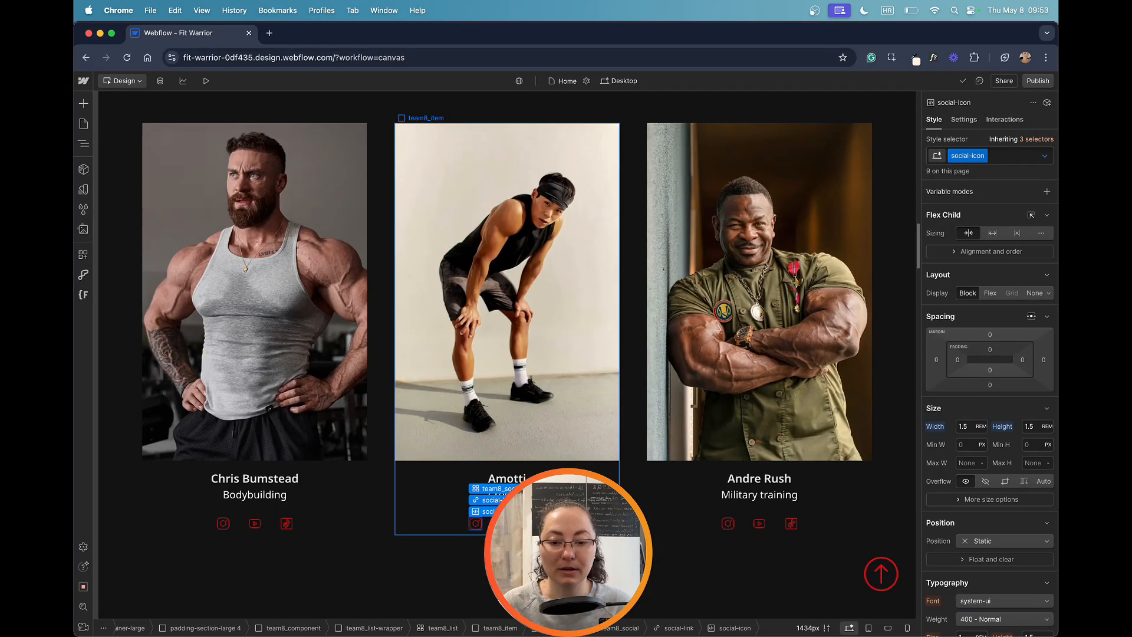
{"action": "left_click", "coordinate": [578, 513]}
{"action": "left_click", "coordinate": [507, 523]}
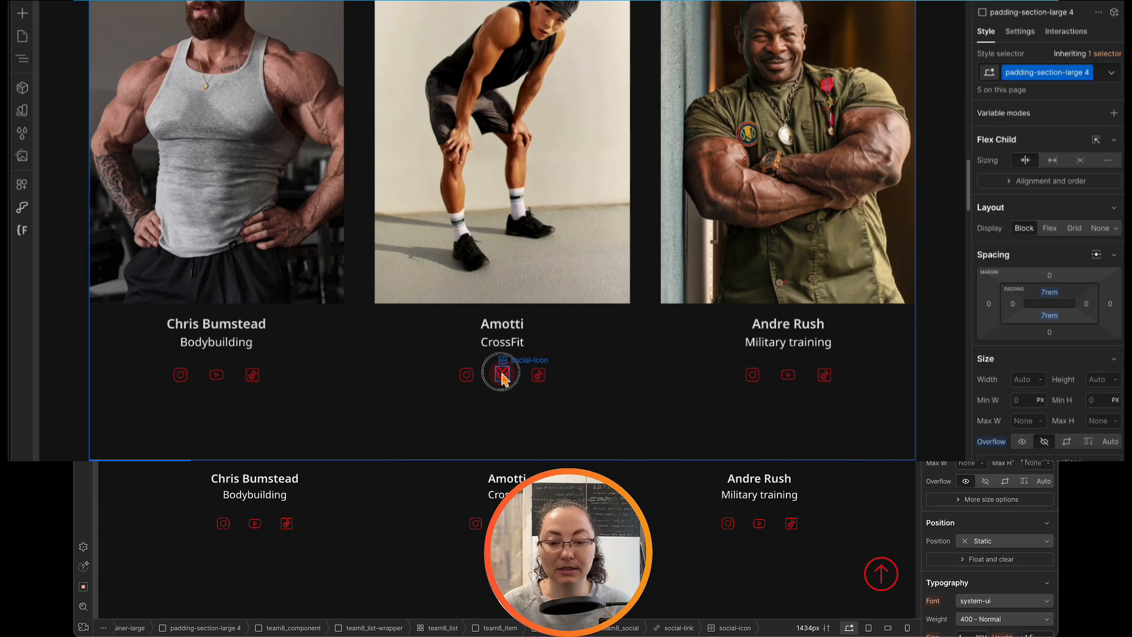
{"action": "left_click", "coordinate": [502, 373]}
{"action": "left_click", "coordinate": [556, 360]}
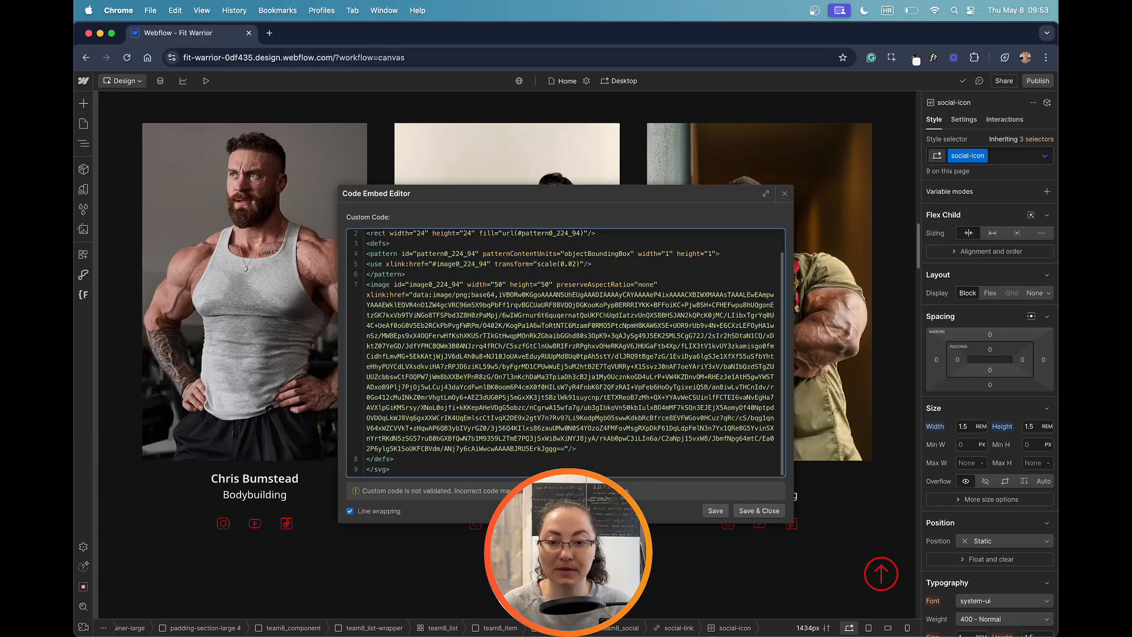
Step: Replace all of the icon's embed code with the copied Bluesky SVG, then save and close the editor
{"action": "key", "text": "super+a"}
{"action": "key", "text": "super+v"}
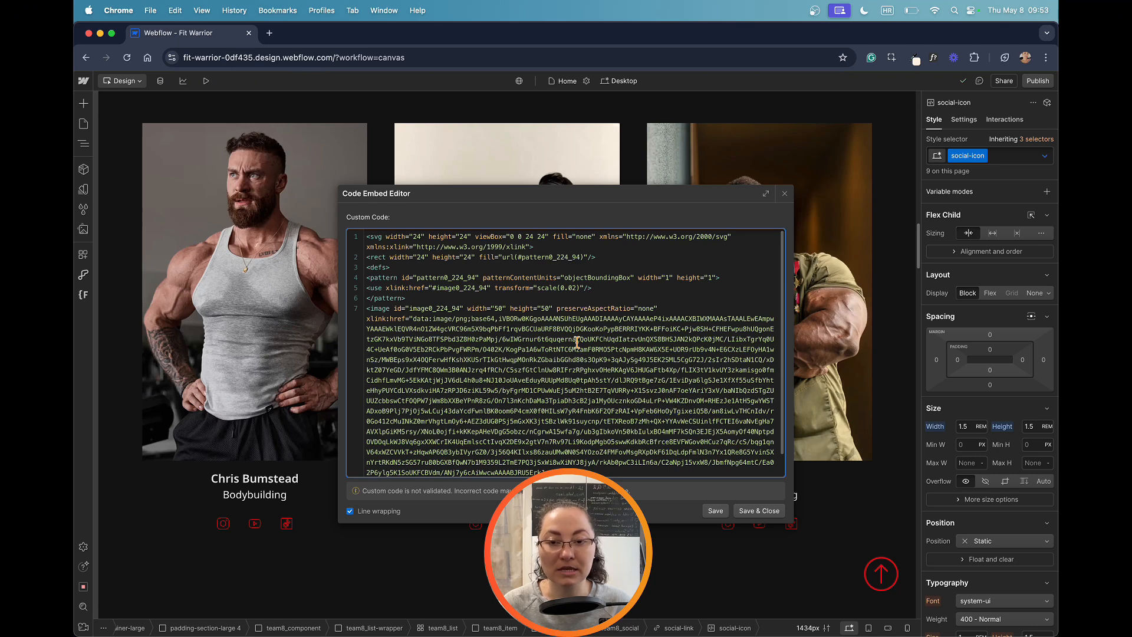
{"action": "left_click", "coordinate": [720, 299]}
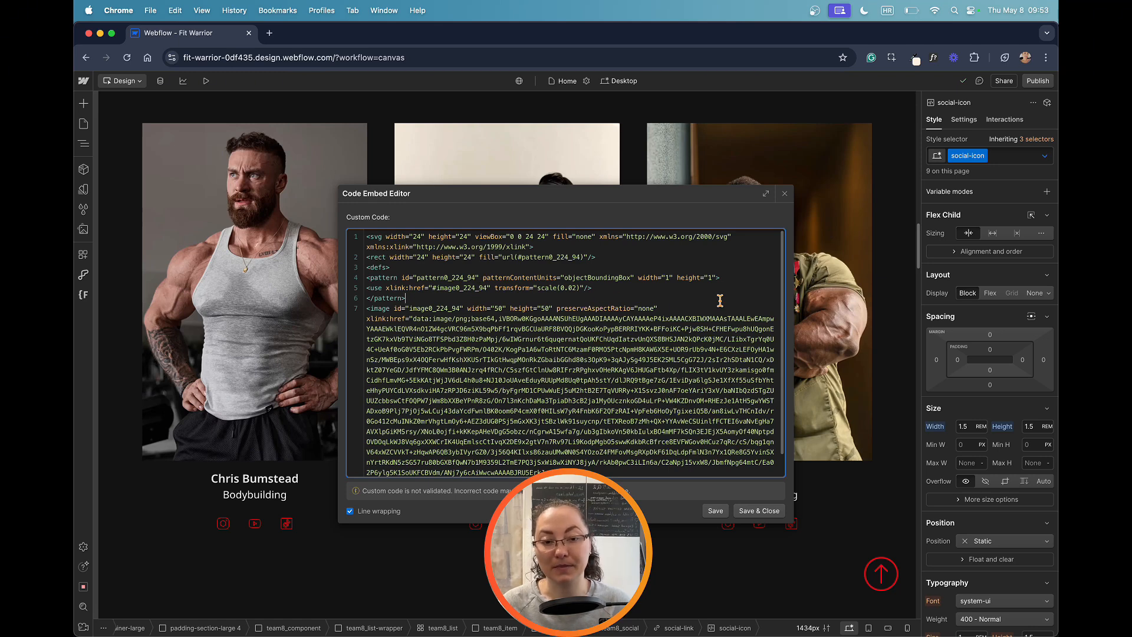
{"action": "key", "text": "super+a"}
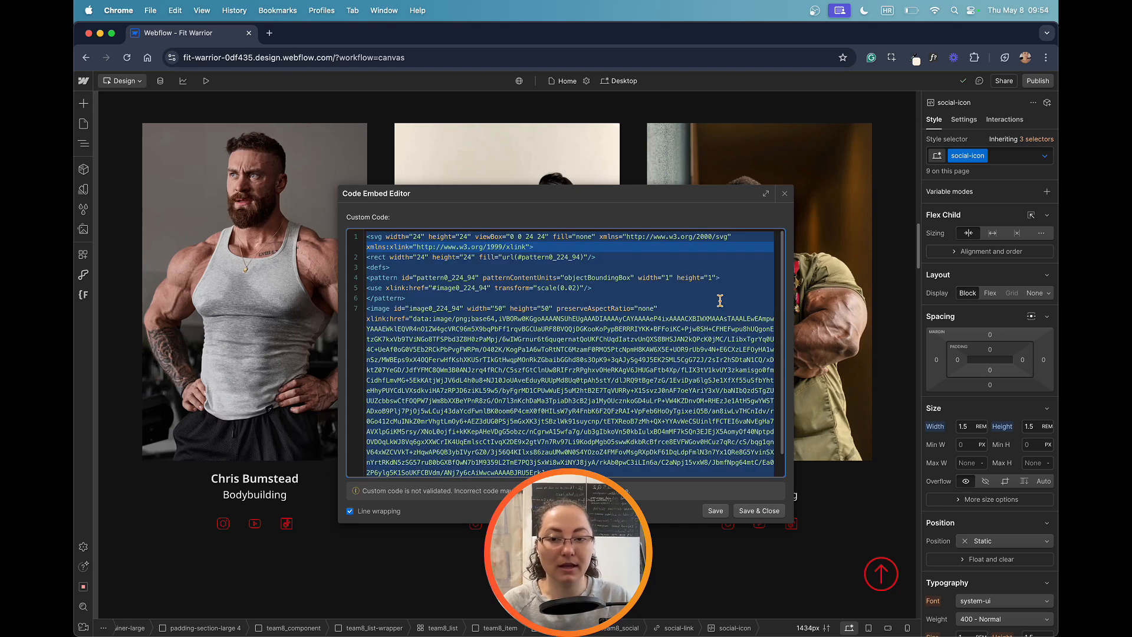
{"action": "key", "text": "BackSpace"}
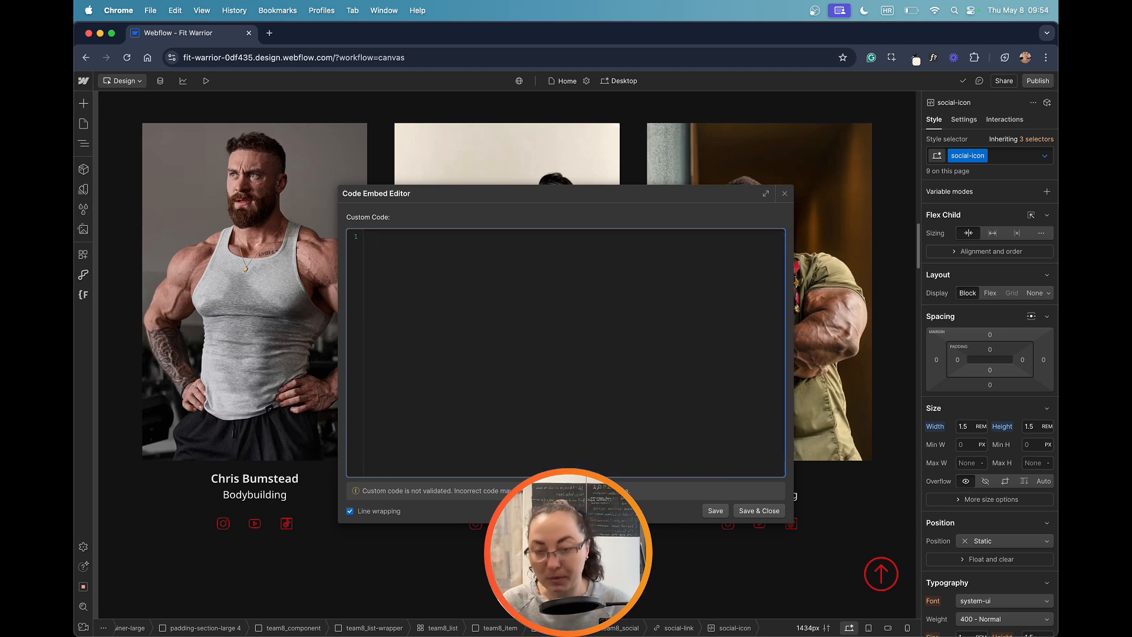
{"action": "type", "text": "<svg width=\"22\" height=\"20\" viewBox=\"0 0 22 20\" fill=\"none\" xmlns=\"http://www.w3.org/2000/svg\"> <path d=\"M20.31 0.331055C17.674 0.331055 13.639 4.15105 11 8.14605C8.361 4.15205 4.326 0.331055 1.69 0.331055C0 0.331055 0 2.09805 0 2.94705C0 3.49805 0.335 7.85905 0.577 8.75705C1.012 10.3791 2.081 11.8871 3.685 12.7051C3.133 13.1571 2.736 13.6891 2.536 14.2911C2.309 14.9711 2.148 16.3381 3.616 17.8531C4.79 19.0641 5.872 19.6531 6.926 19.6531C8.629 19.6531 10.092 17.7431 11.001 16.1951C11.91 17.7431 13.373 19.6531 15.076 19.6531C16.13 19.6531 17.212 19.0641 18.386 17.8531C19.854 16.3391 19.692 14.9721 19.466 14.2911C19.265 13.6891 18.868 13.1571 18.317 12.7051C19.921 11.8871 20.991 10.3791 21.425 8.75705C21.665 7.85905 22 3.49905 22 2.94705C22 2.09805 22 0.331055 20.31 0.331055ZM19.492 8.23905C19.052 9.87905 17.607 11.6151 15 11.2831V13.3671C16.613 13.7271 17.395 14.4091 17.567 14.9251C17.752 15.4781 17.333 16.0661 16.948 16.4621C15.944 17.4991 15.343 17.6531 15.074 17.6531C14.311 17.6531 12.96 15.8011 12.102 14.0001H11.015L11 14.0071L10.985 14.0001H9.898C9.039 15.8011 7.689 17.6531 6.926 17.6531C6.657 17.6531 6.057 17.4981 5.052 16.4621C4.668 16.0661 4.249 15.4781 4.433 14.9251C4.605 14.4091 5.387 13.7271 7 13.3671V11.2831C4.393 11.6151 2.948 9.87905 2.508 8.23905C2.354 7.66605 2 3.61305 2 2.94705C2 2.68705 2.006 2.50205 2.016 2.37005C3.794 2.76205 7.42 6.07305 9.809 10.0001H10.922H11.078H12.191C14.58 6.07305 18.205 2.76205 19.984 2.37005C19.994 2.50205 20 2.68805 20 2.94705C20 3.61305 19.646 7.66605 19.492 8.23905Z\" fill=\"#E50814\"/> </svg>"}
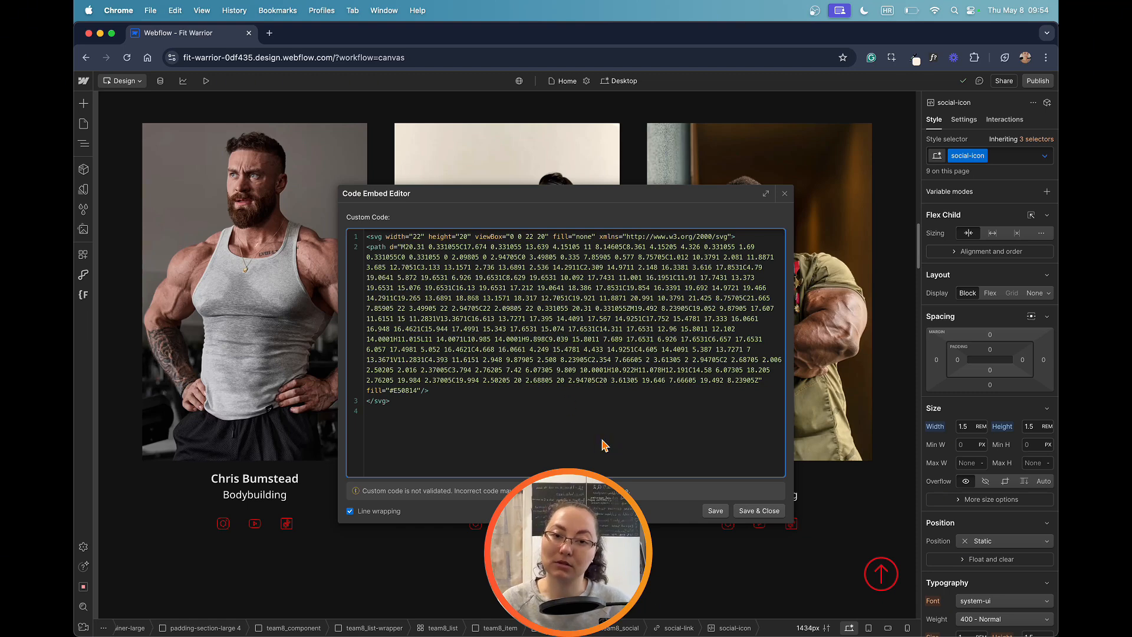
{"action": "left_click", "coordinate": [753, 516]}
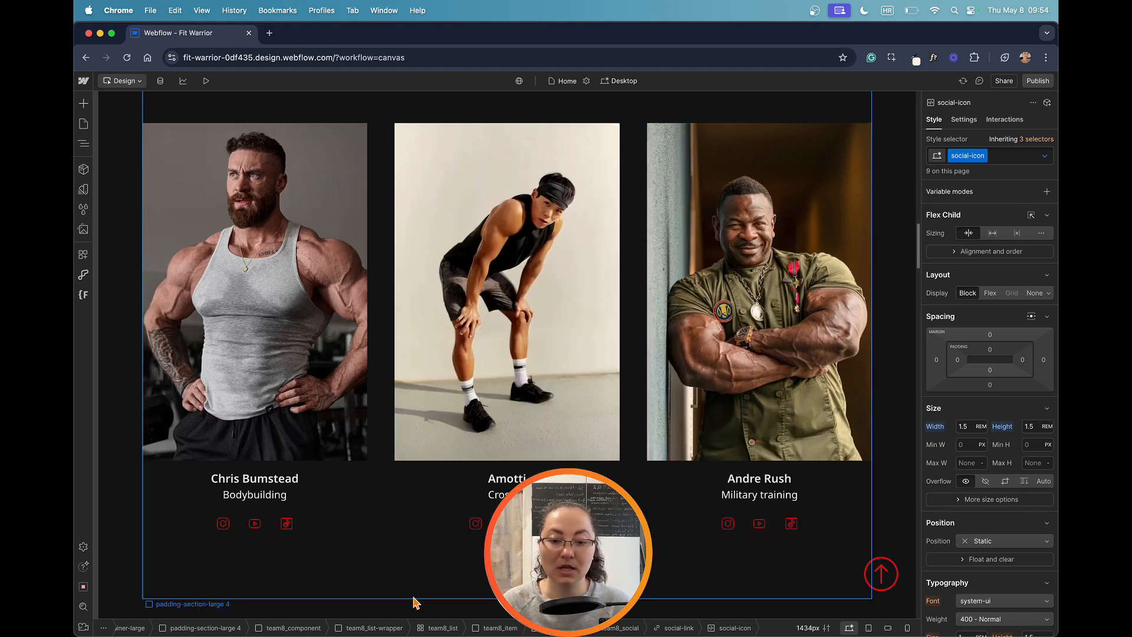
Step: Deselect the icon and preview the page to check the team section's social icons
{"action": "left_click", "coordinate": [435, 609]}
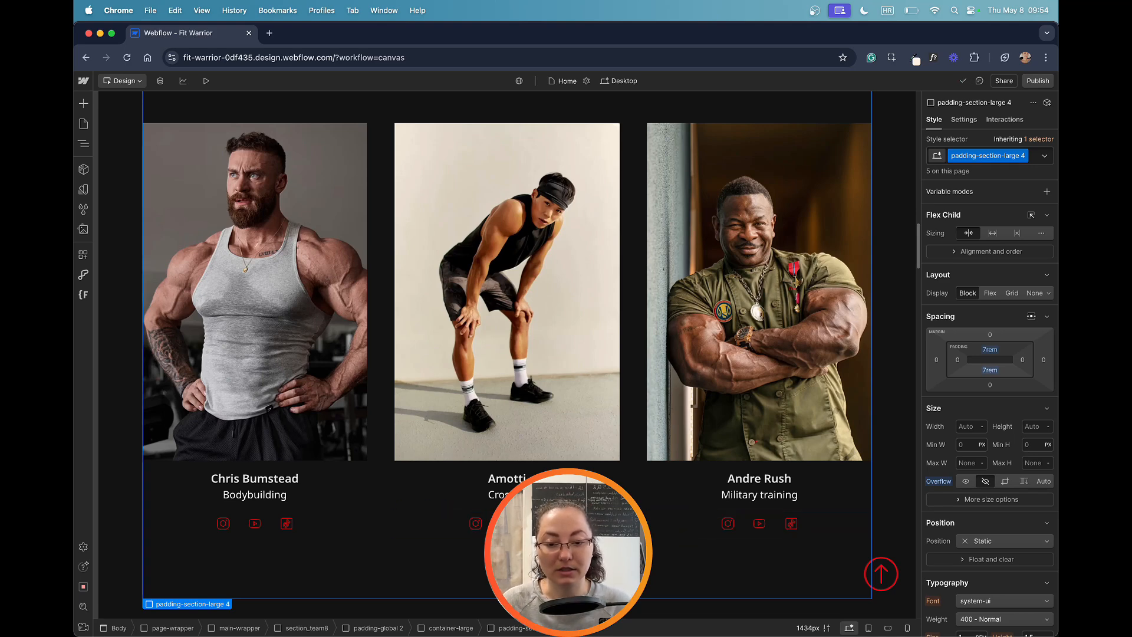
{"action": "left_click", "coordinate": [206, 81]}
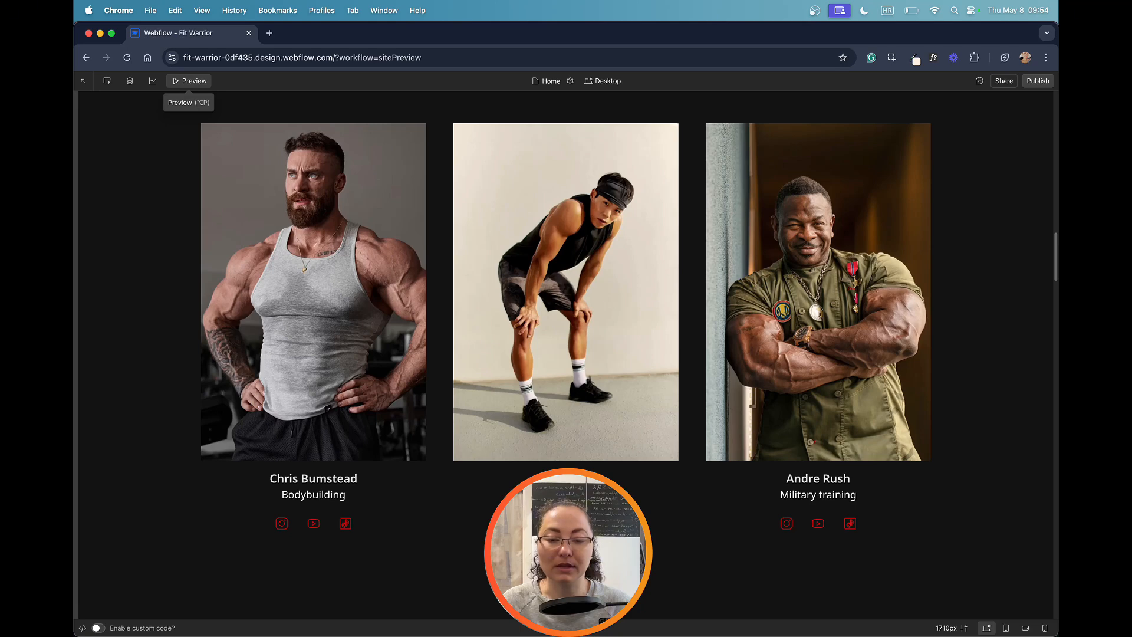
Step: Exit the preview and select the social-link block around the middle team member's second social icon
{"action": "left_click", "coordinate": [183, 81]}
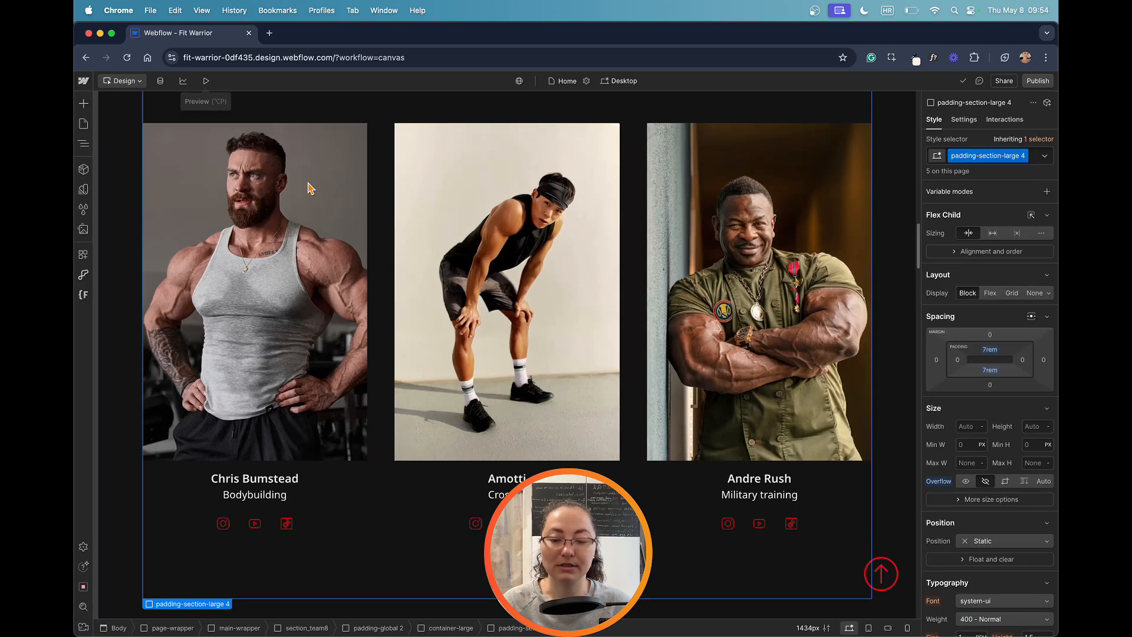
{"action": "left_click", "coordinate": [507, 523]}
{"action": "left_click", "coordinate": [507, 524]}
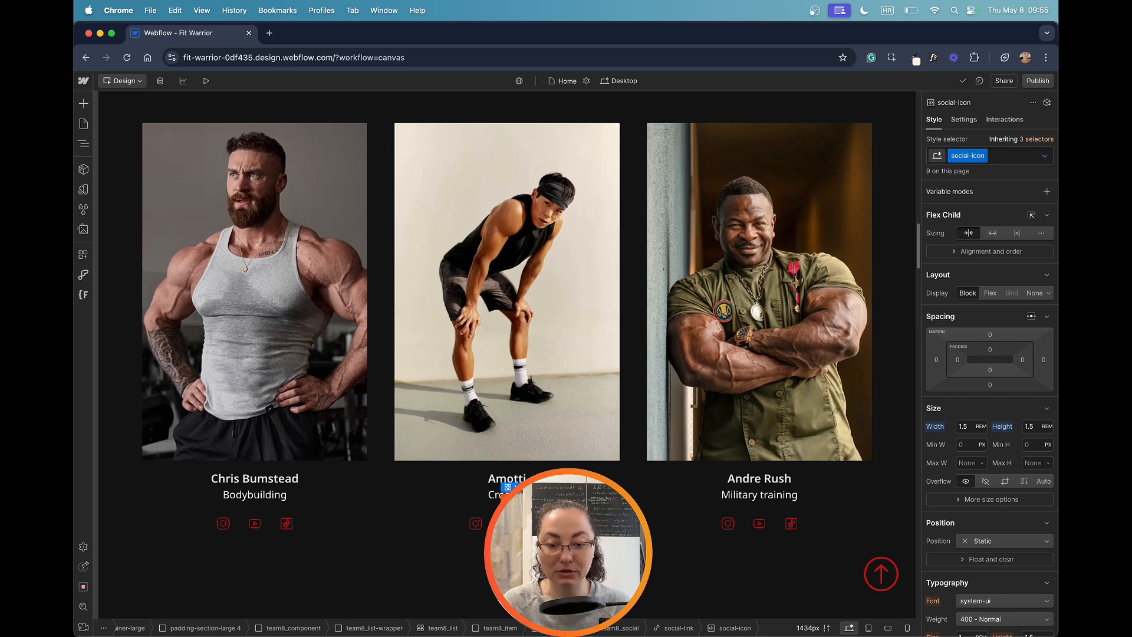
{"action": "left_click", "coordinate": [521, 499]}
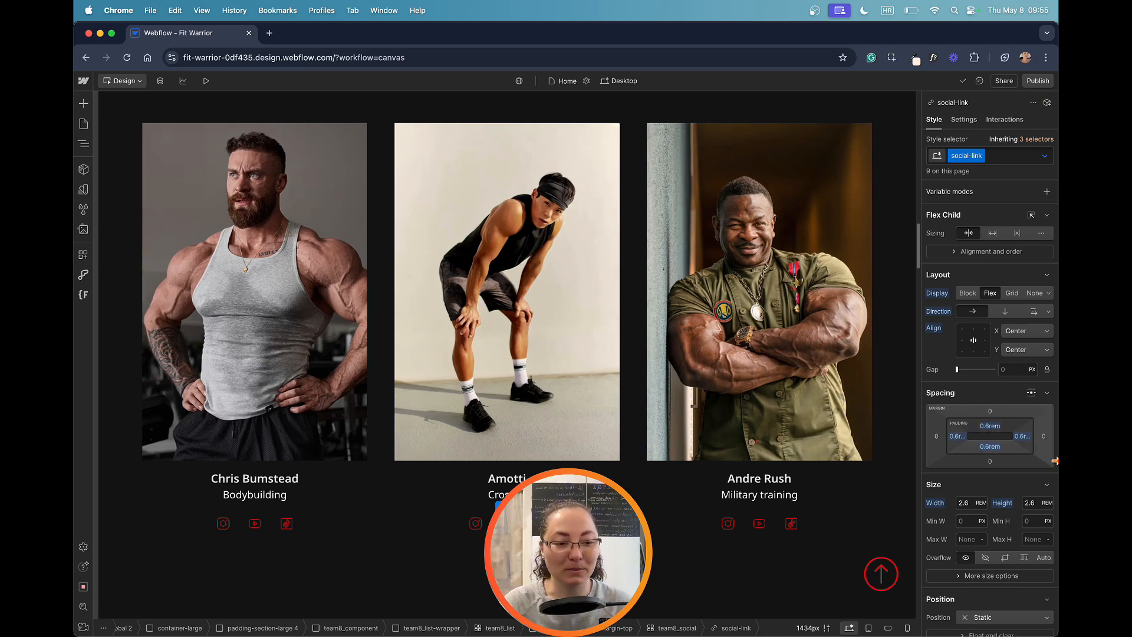
Step: Try a left and right padding of 2 rem on the social-link class
{"action": "left_click", "coordinate": [957, 438]}
{"action": "left_click", "coordinate": [972, 492]}
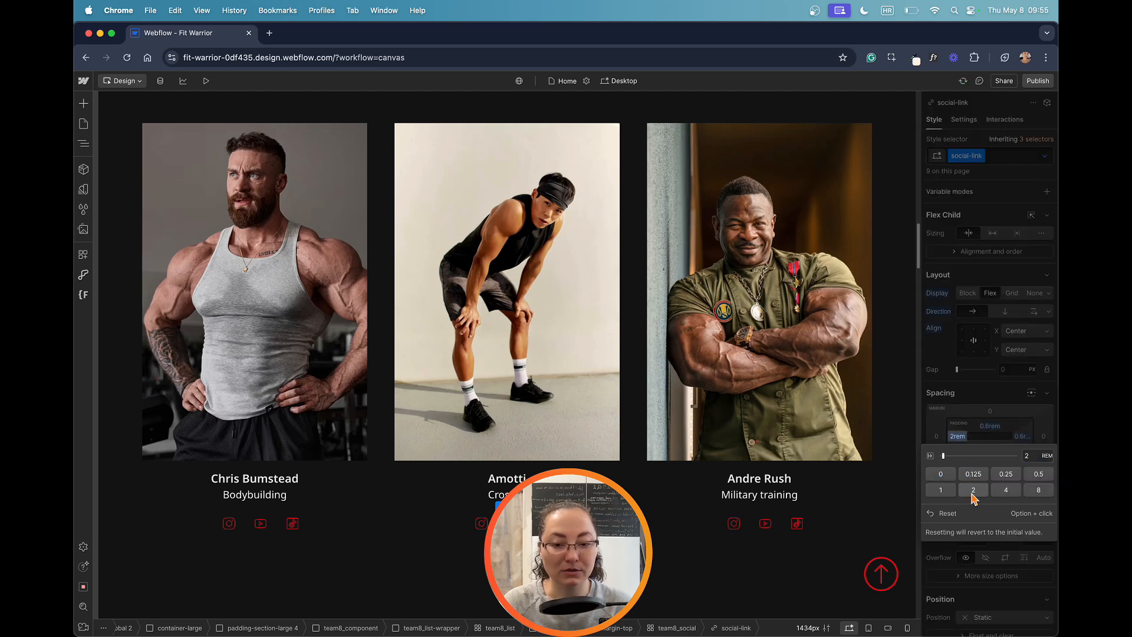
{"action": "left_click", "coordinate": [1023, 436]}
{"action": "left_click", "coordinate": [974, 491]}
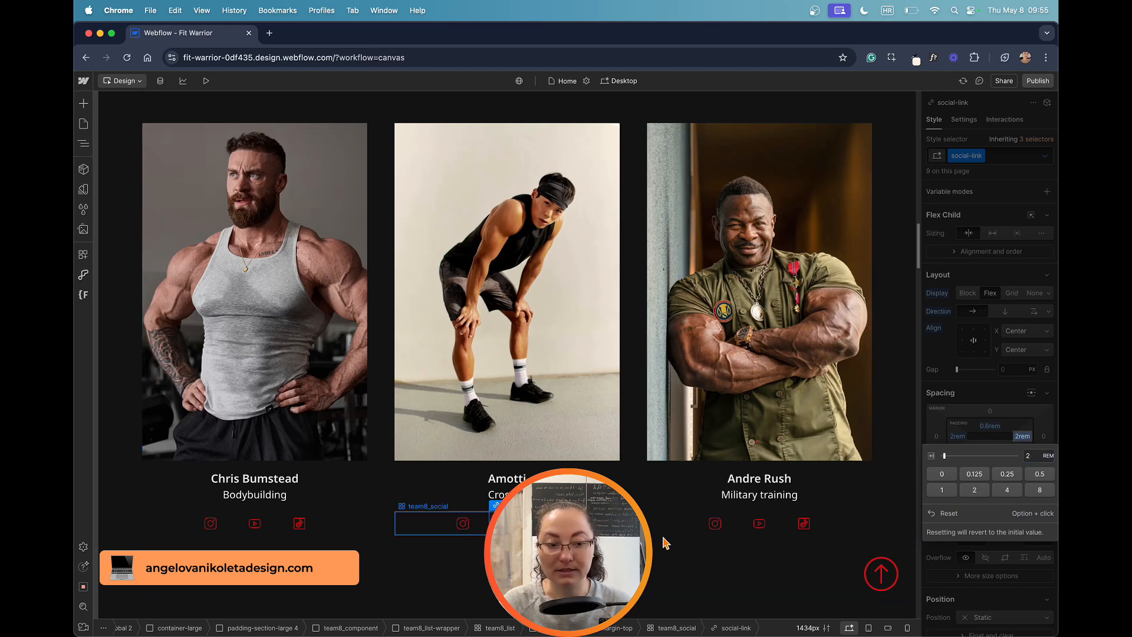
Step: Undo both padding changes on the social-link class
{"action": "key", "text": "super+z"}
{"action": "key", "text": "super+z"}
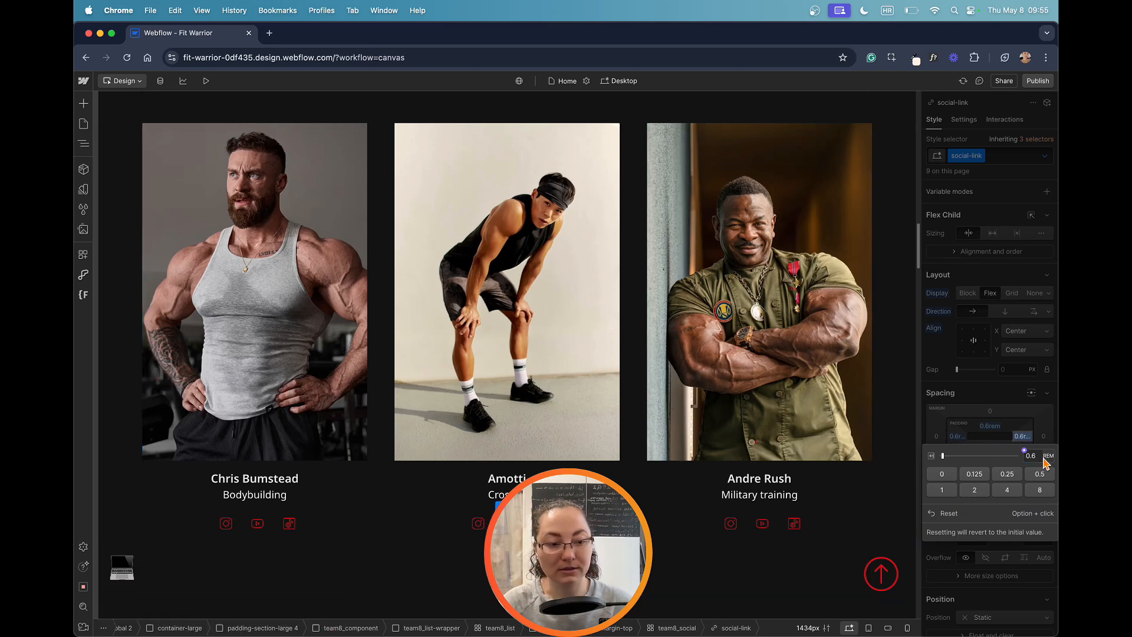
{"action": "left_click", "coordinate": [986, 440]}
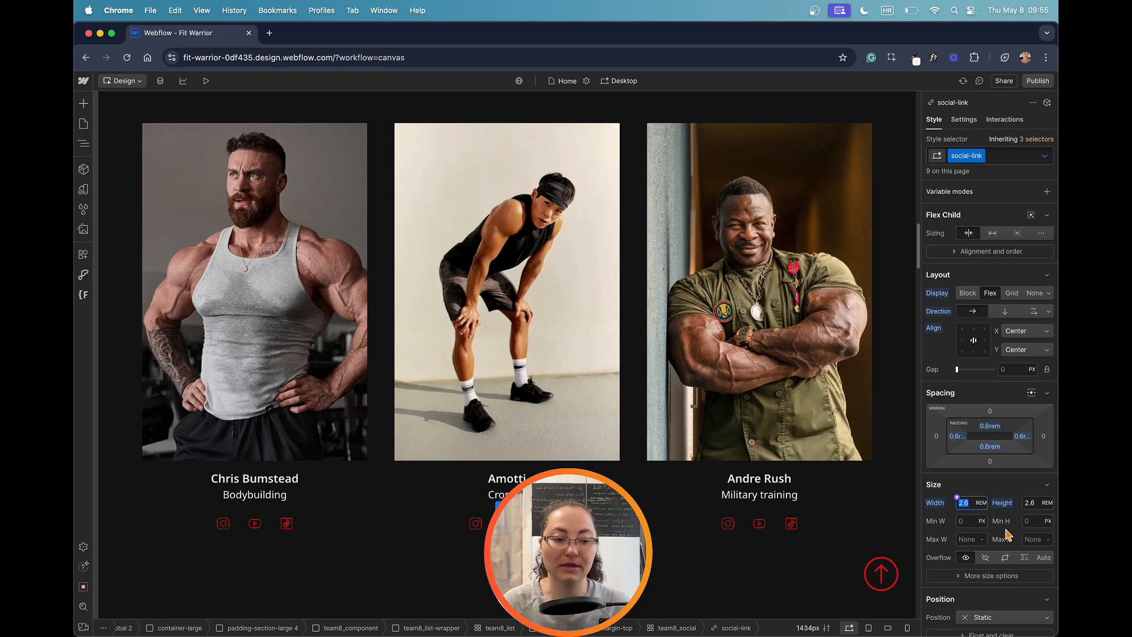
Step: Examine the social-link style settings down to the transition's property type and duration, then deselect the link
{"action": "scroll", "coordinate": [1006, 475], "scroll_direction": "down", "scroll_amount": 5}
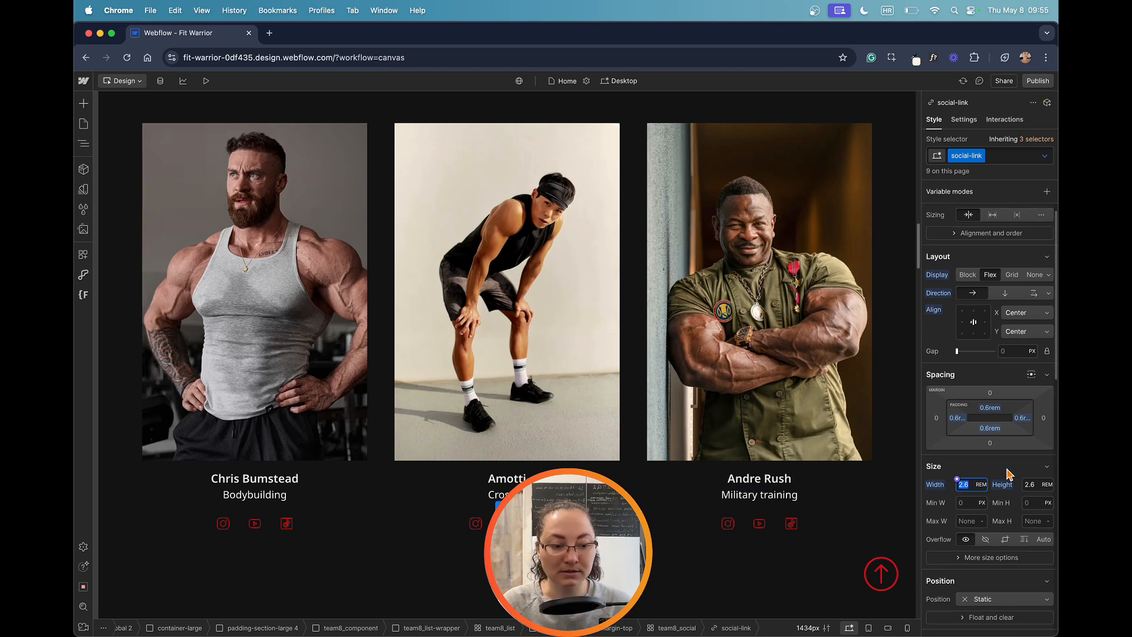
{"action": "scroll", "coordinate": [1010, 473], "scroll_direction": "down", "scroll_amount": 1}
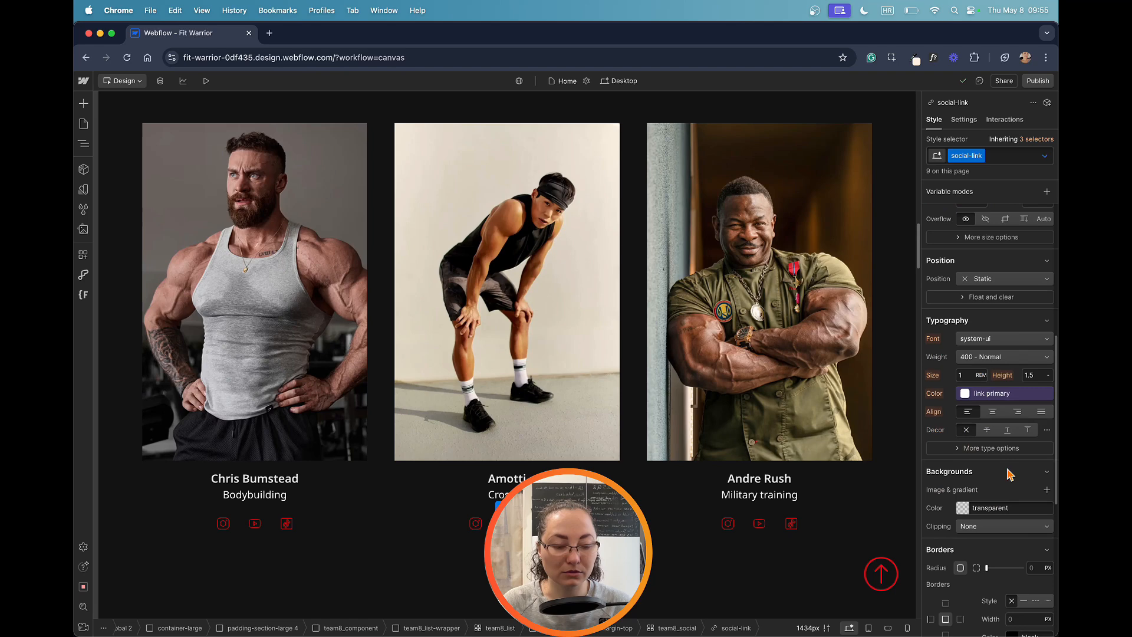
{"action": "scroll", "coordinate": [1010, 475], "scroll_direction": "down", "scroll_amount": 6}
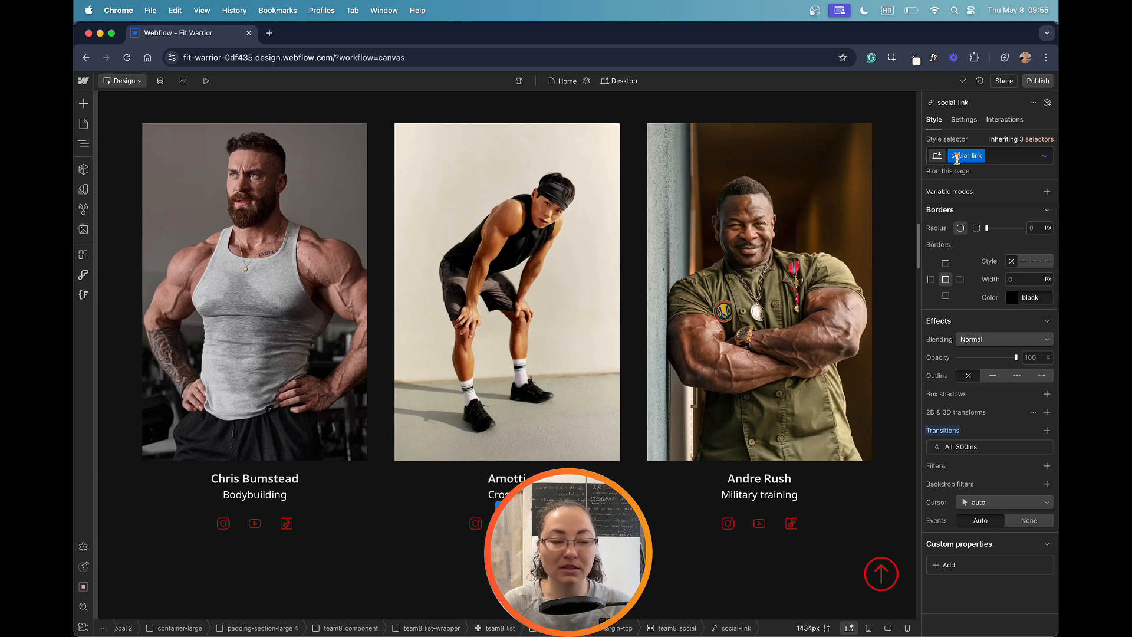
{"action": "left_click", "coordinate": [982, 449]}
{"action": "left_click", "coordinate": [1003, 468]}
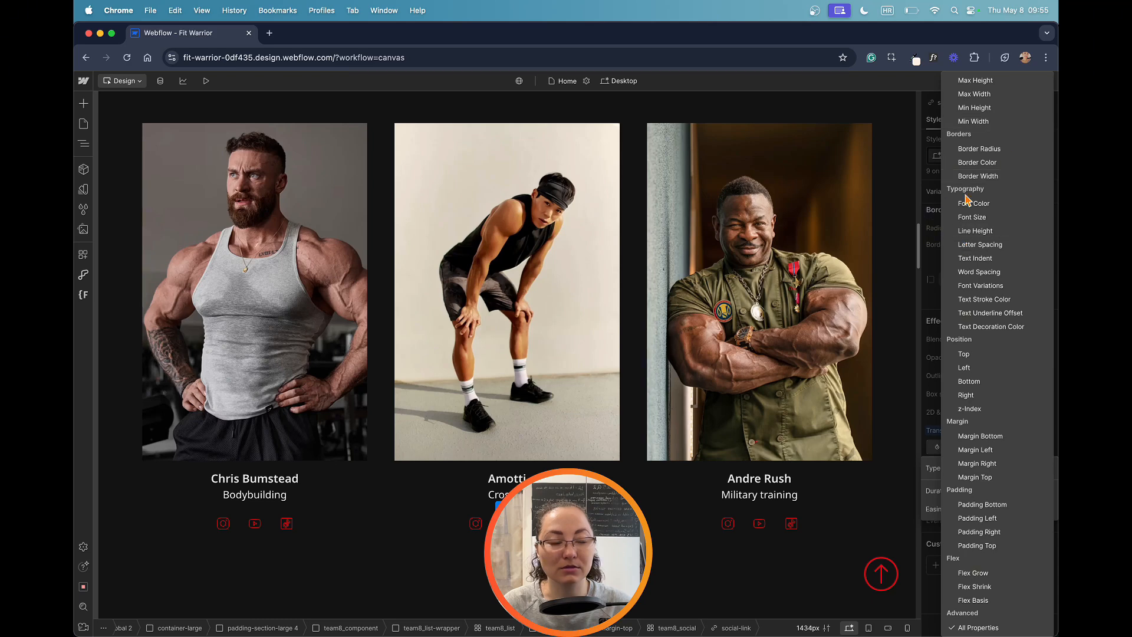
{"action": "scroll", "coordinate": [1006, 246], "scroll_direction": "up", "scroll_amount": 5}
{"action": "scroll", "coordinate": [1006, 246], "scroll_direction": "down", "scroll_amount": 5}
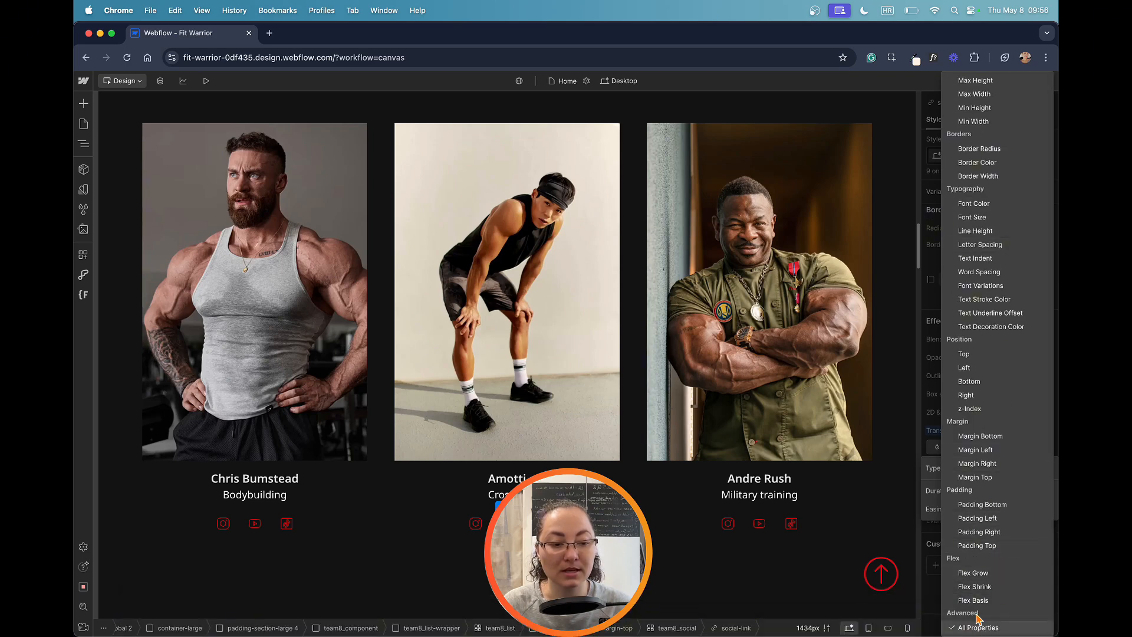
{"action": "left_click", "coordinate": [937, 483]}
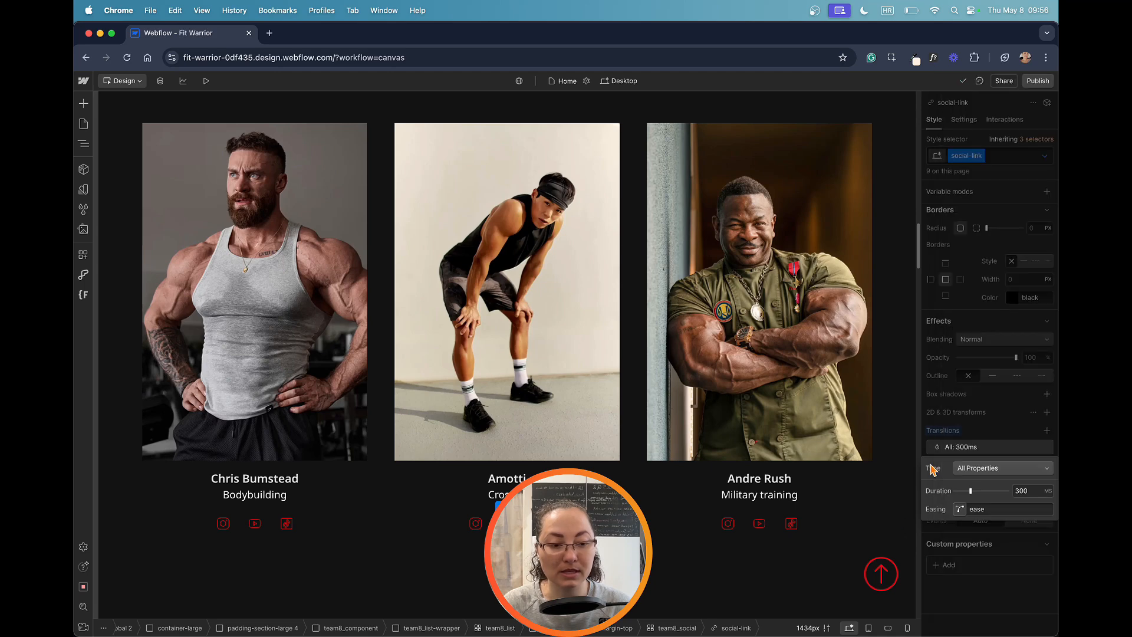
{"action": "left_click", "coordinate": [1032, 490]}
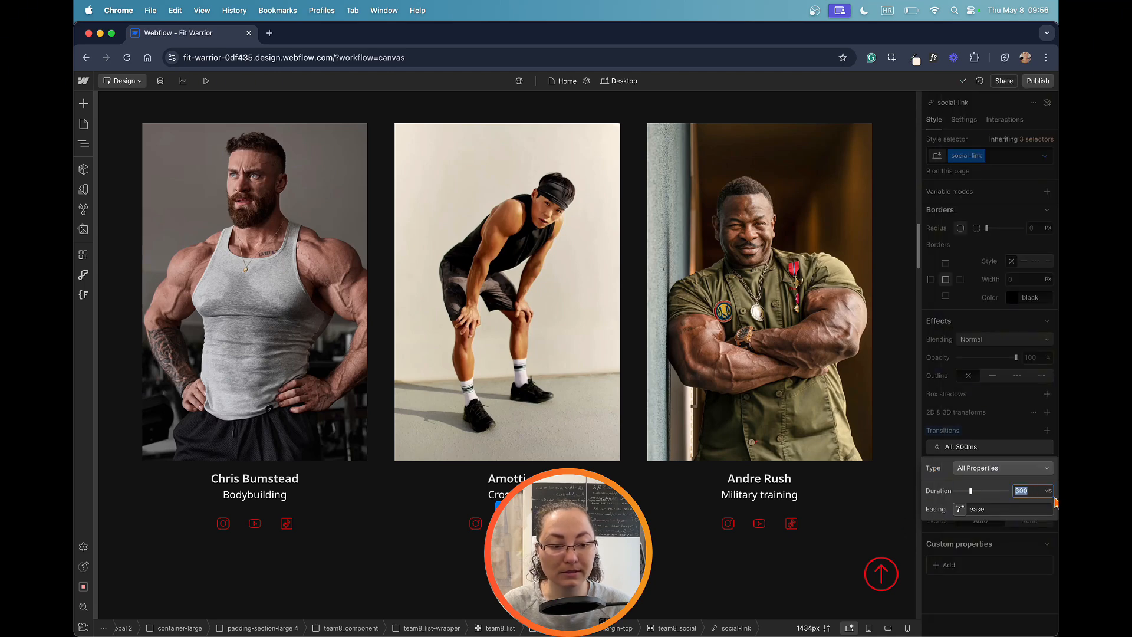
{"action": "left_click", "coordinate": [673, 559]}
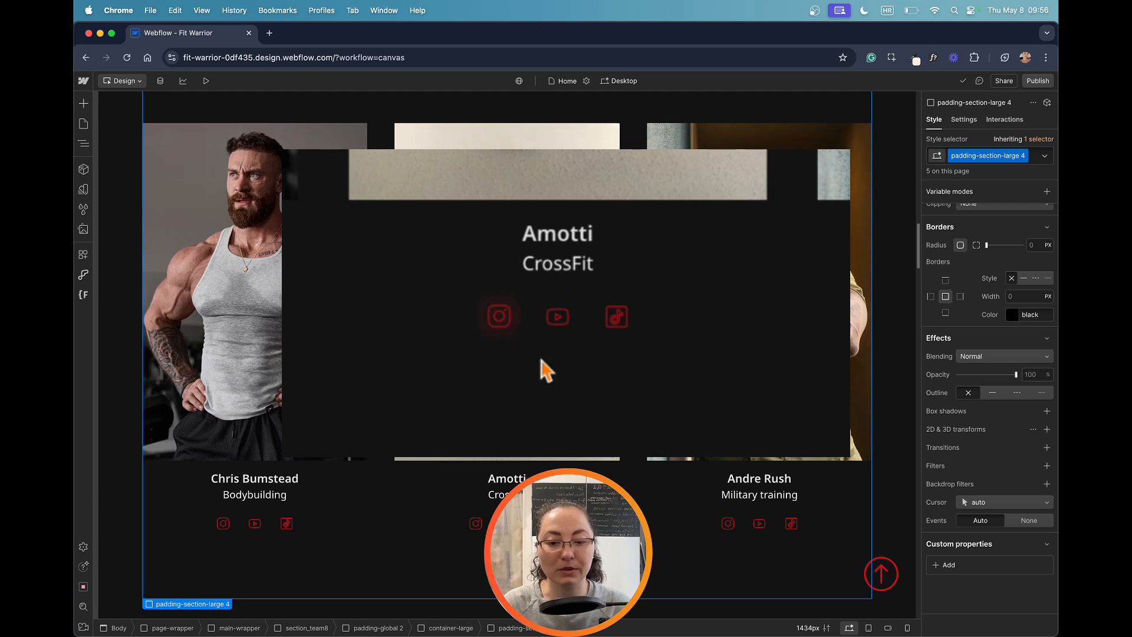
Step: Open the Hover state of the middle team member's first social link and examine its spacing, size and background color
{"action": "scroll", "coordinate": [1006, 395], "scroll_direction": "up", "scroll_amount": 2}
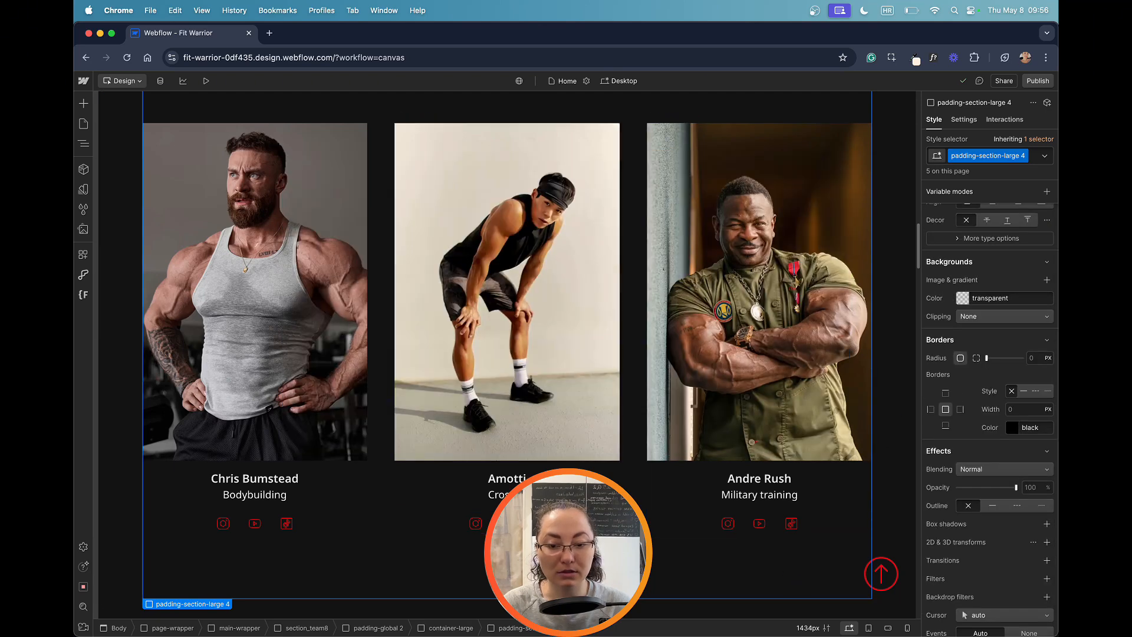
{"action": "left_click", "coordinate": [475, 523]}
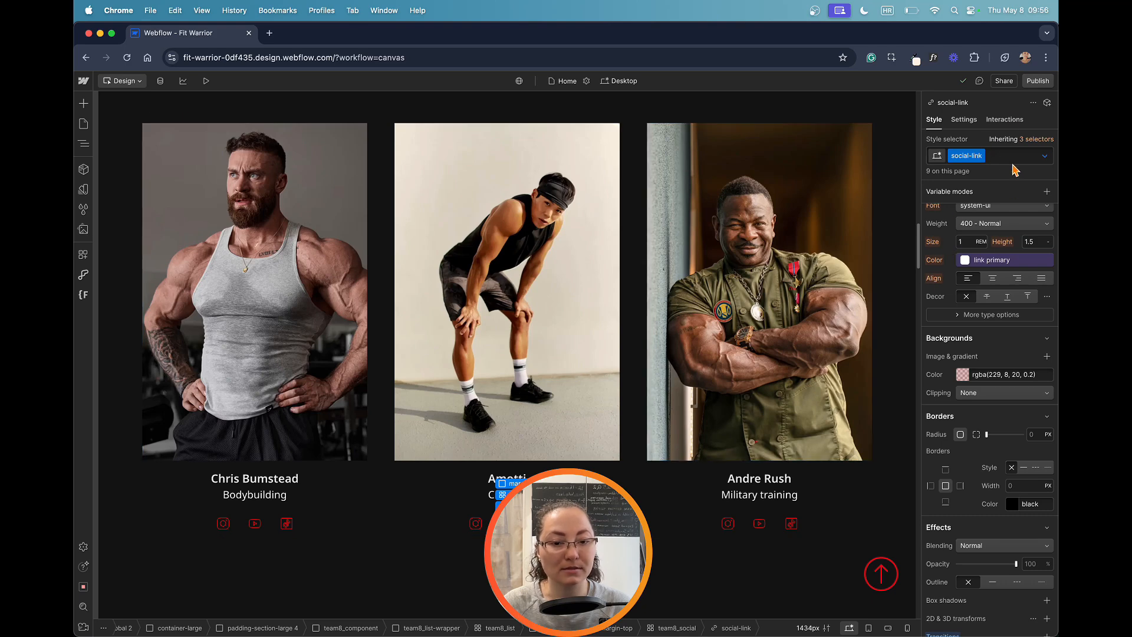
{"action": "left_click", "coordinate": [1045, 156]}
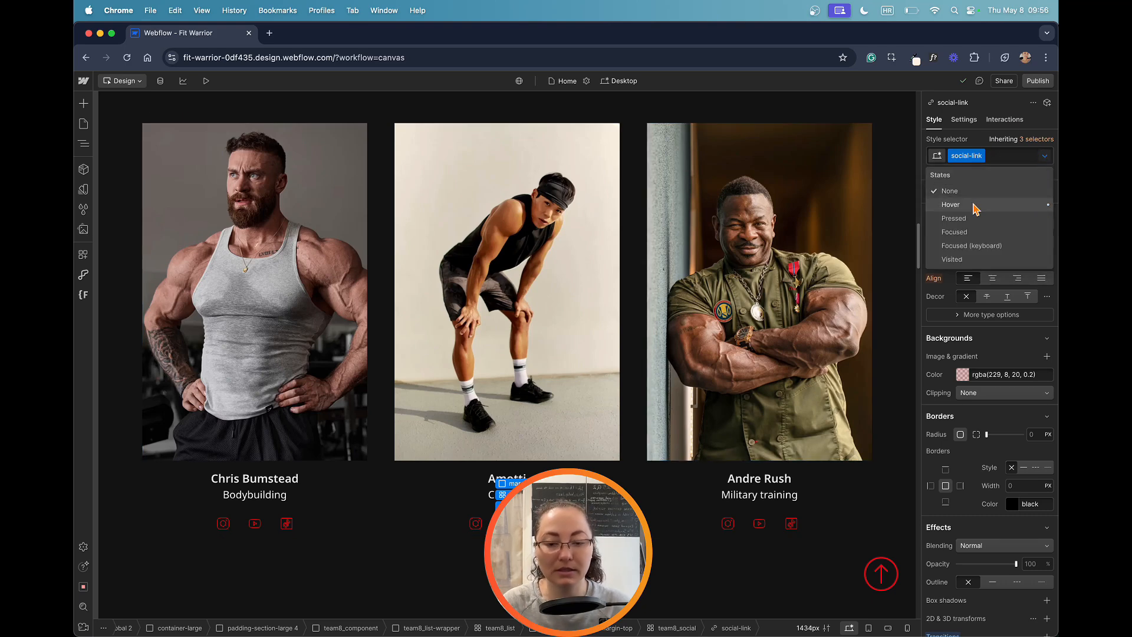
{"action": "left_click", "coordinate": [951, 205]}
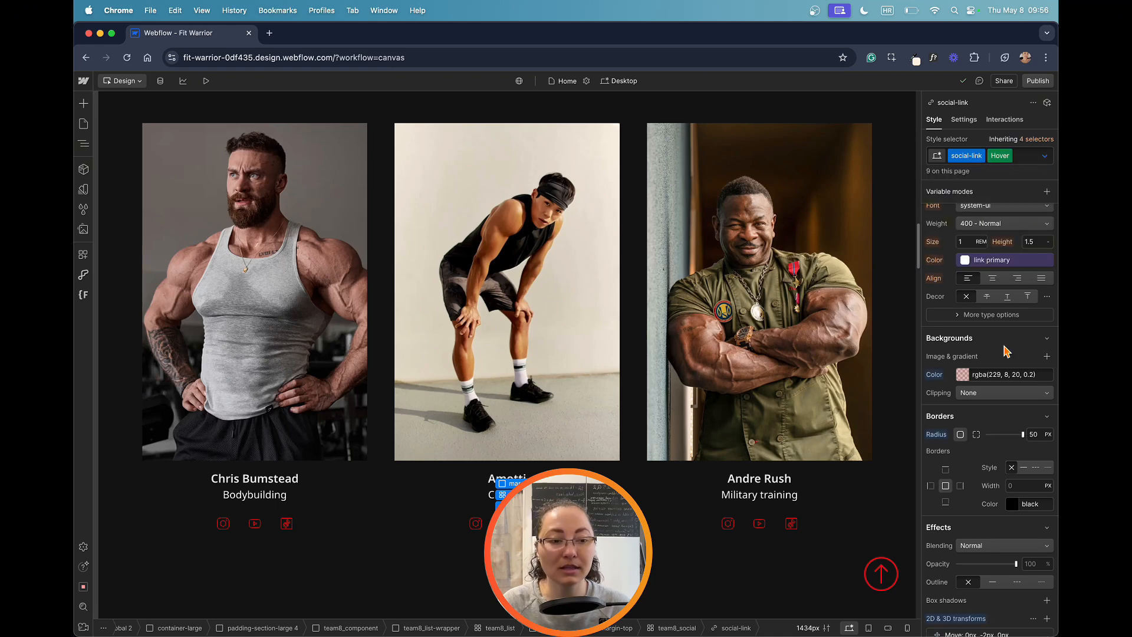
{"action": "scroll", "coordinate": [1010, 352], "scroll_direction": "up", "scroll_amount": 5}
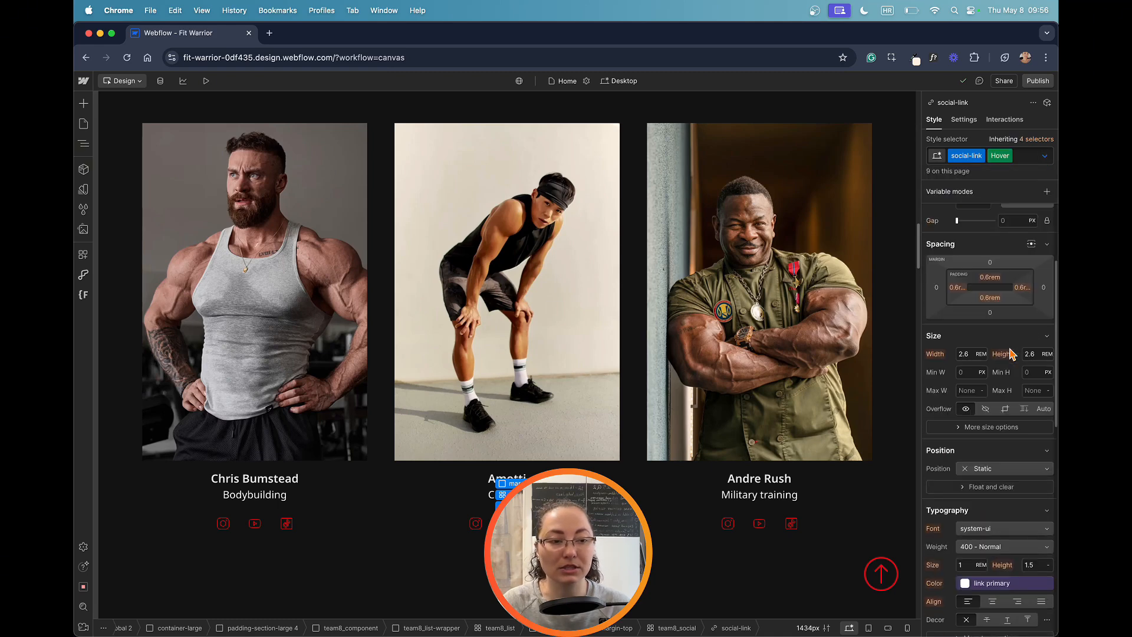
{"action": "scroll", "coordinate": [1012, 353], "scroll_direction": "down", "scroll_amount": 2}
{"action": "scroll", "coordinate": [1012, 353], "scroll_direction": "up", "scroll_amount": 4}
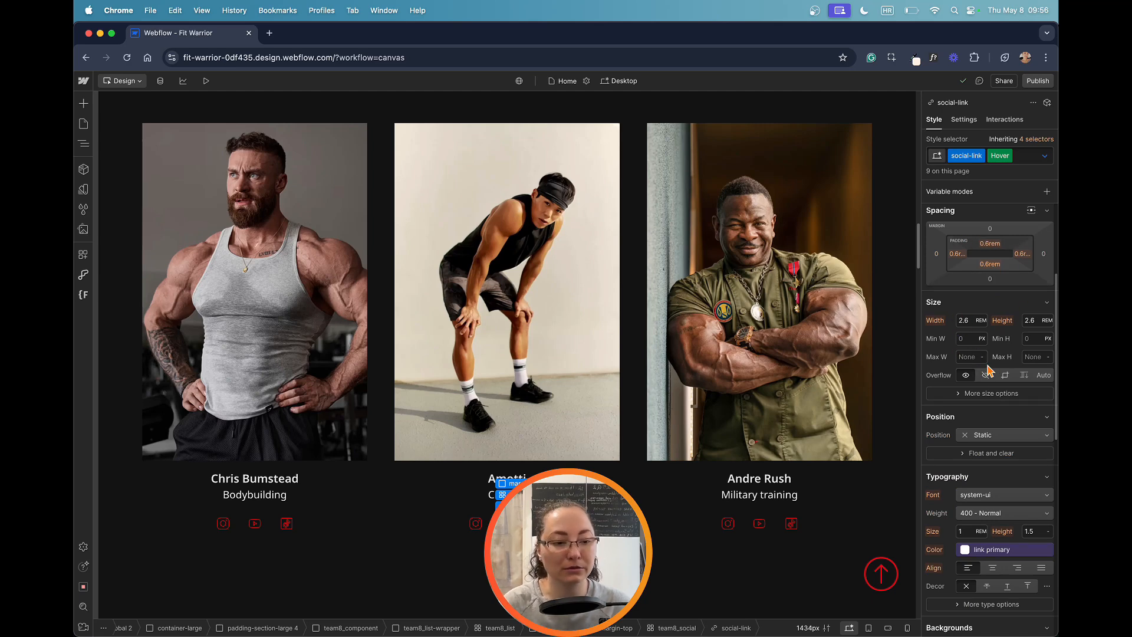
{"action": "scroll", "coordinate": [989, 368], "scroll_direction": "down", "scroll_amount": 2}
{"action": "scroll", "coordinate": [989, 368], "scroll_direction": "down", "scroll_amount": 5}
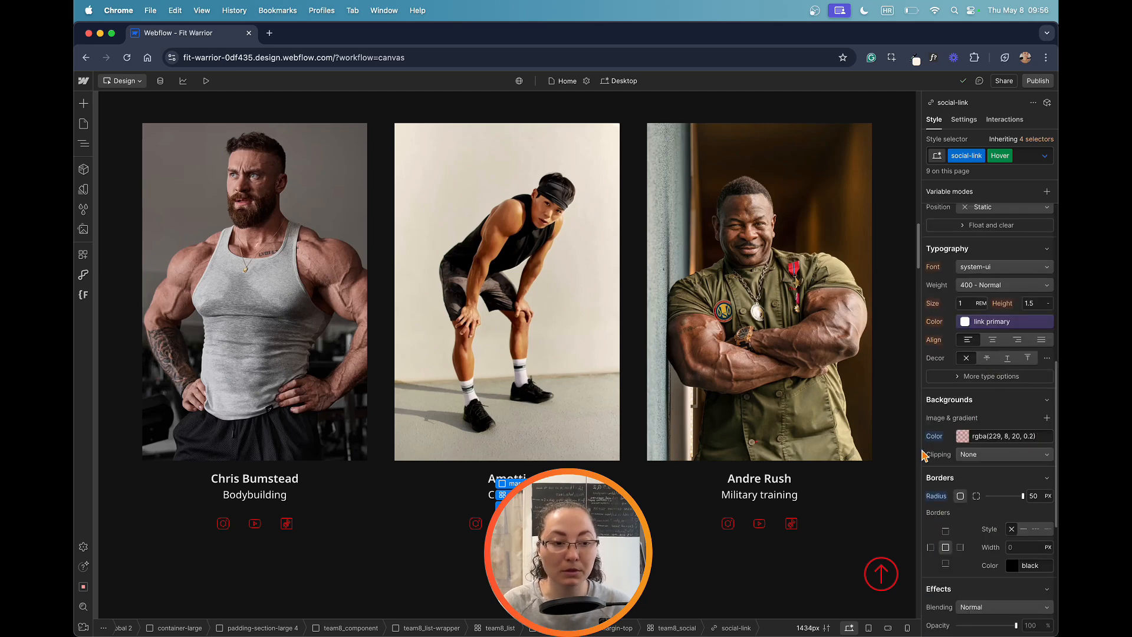
{"action": "left_click", "coordinate": [964, 438]}
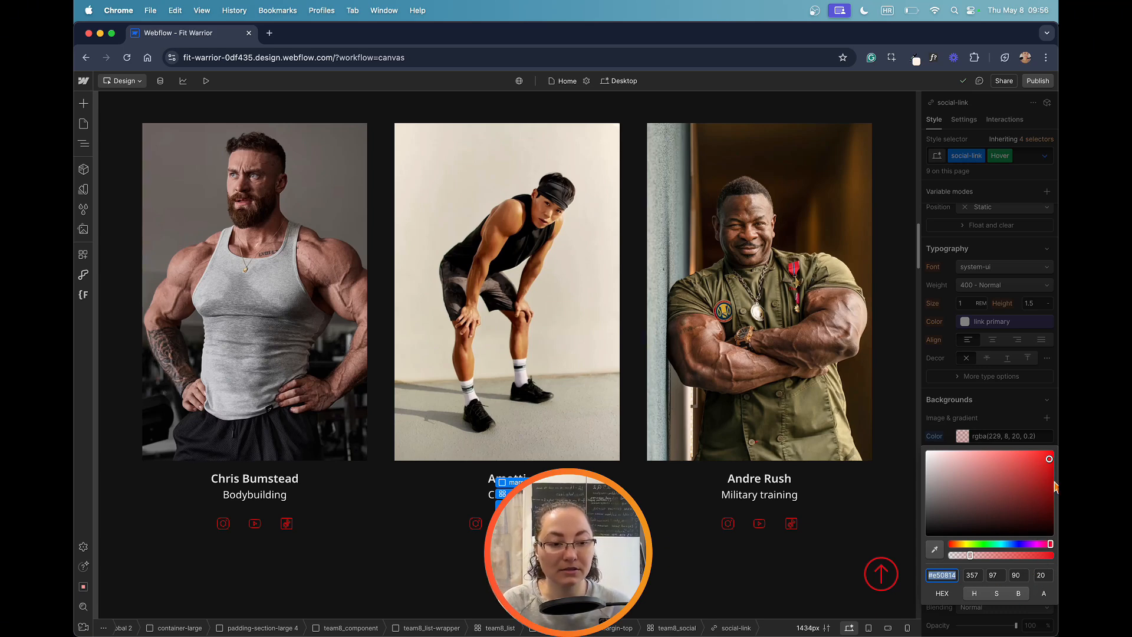
{"action": "left_click", "coordinate": [991, 425]}
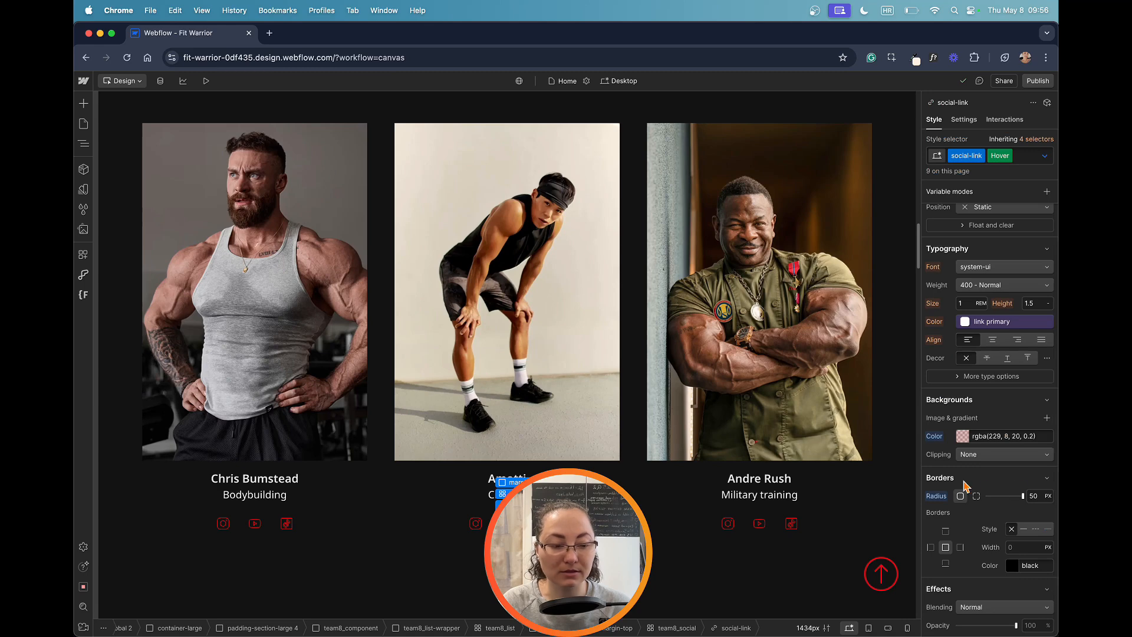
Step: Set the border radius of the social-link Hover state to 0 px and deselect the link
{"action": "scroll", "coordinate": [1012, 528], "scroll_direction": "down", "scroll_amount": 1}
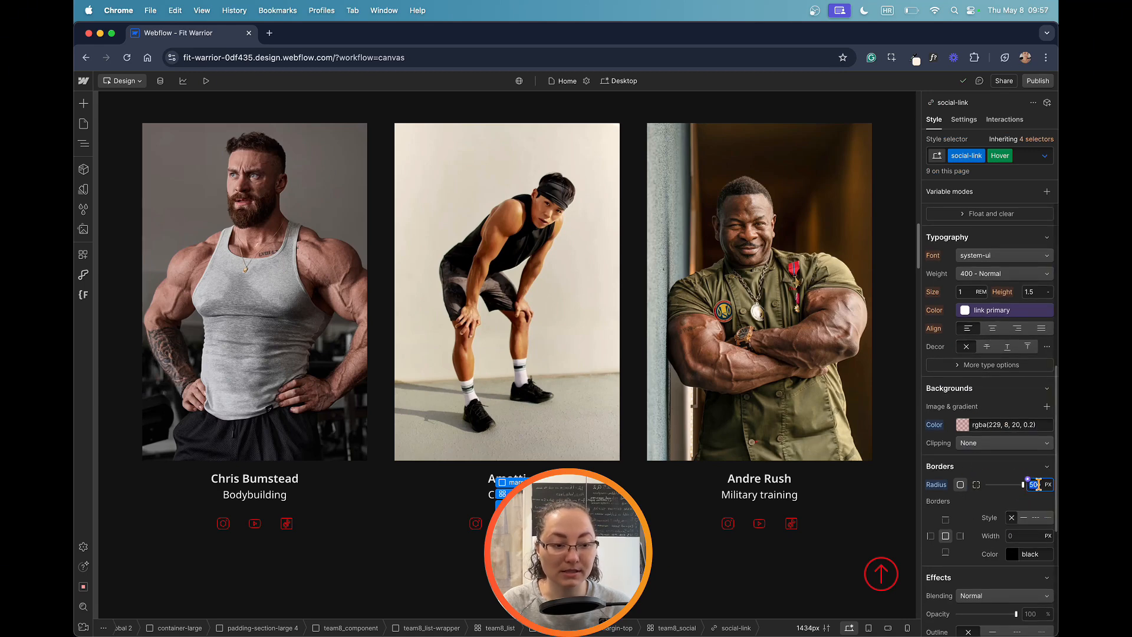
{"action": "type", "text": "0"}
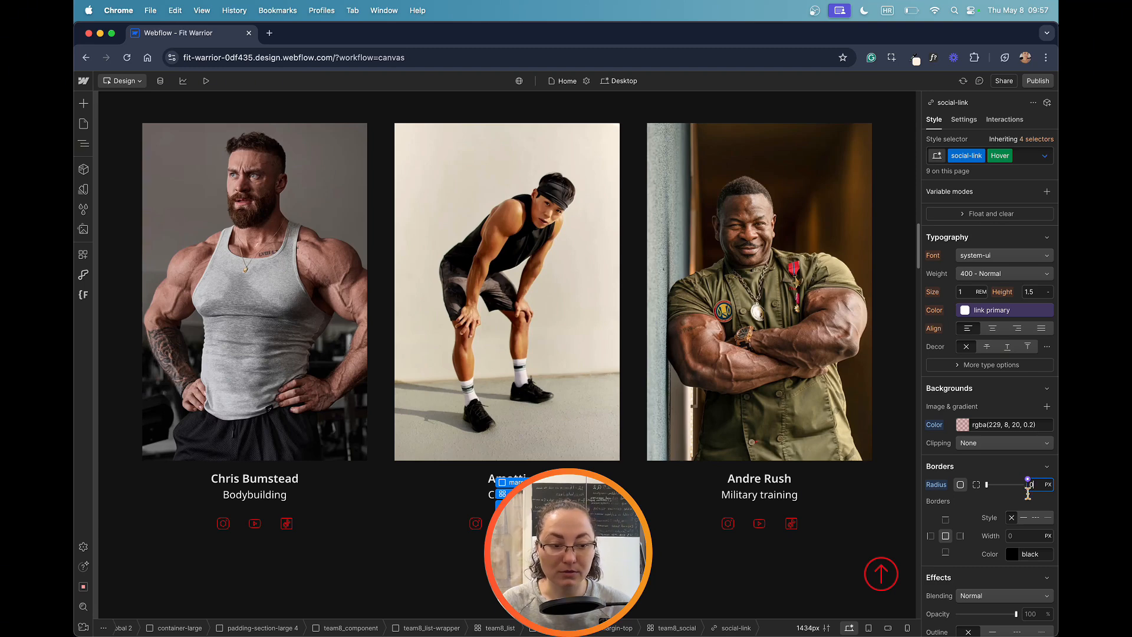
{"action": "left_click", "coordinate": [996, 470]}
{"action": "left_click", "coordinate": [705, 568]}
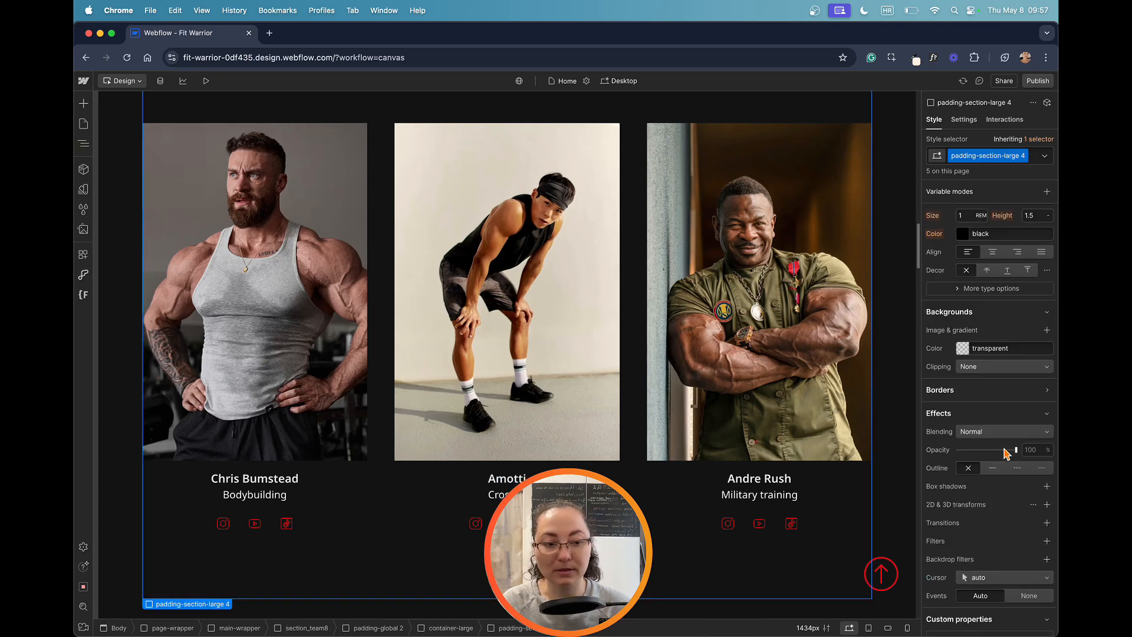
Step: Reopen the Hover state on the middle team member's second social link and set its border radius to 50 px
{"action": "scroll", "coordinate": [989, 459], "scroll_direction": "down", "scroll_amount": 3}
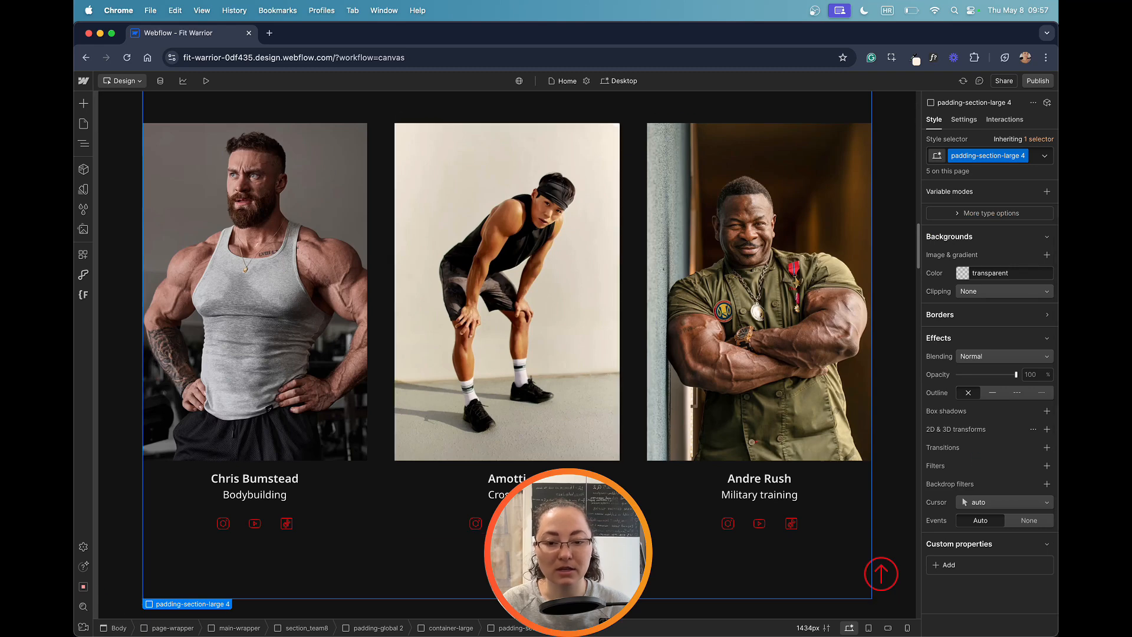
{"action": "left_click", "coordinate": [507, 524]}
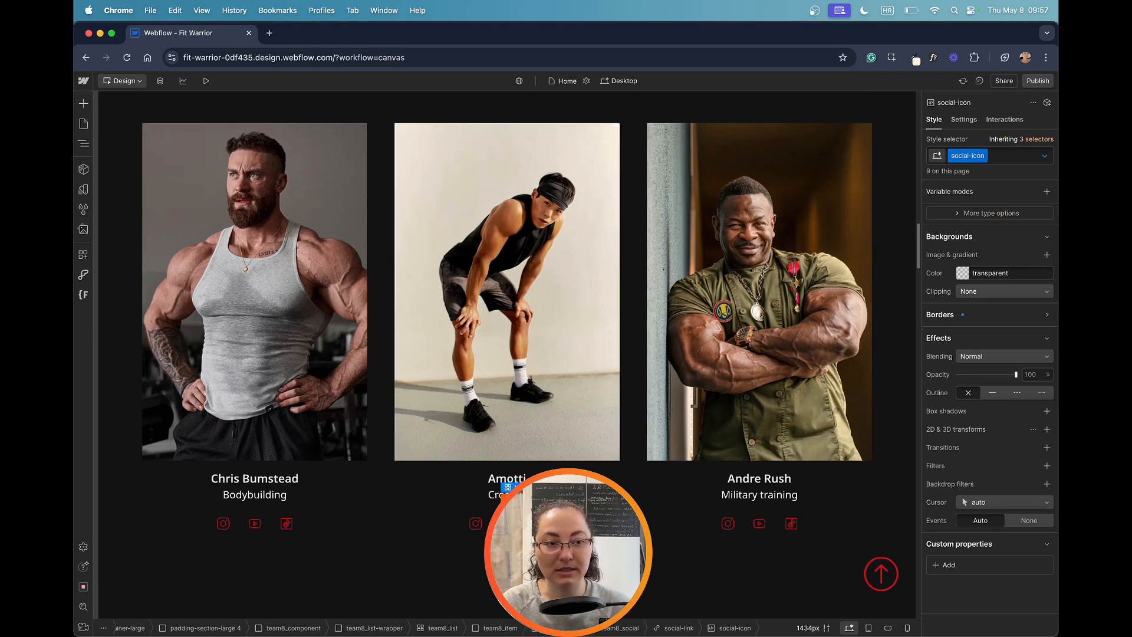
{"action": "left_click", "coordinate": [522, 499]}
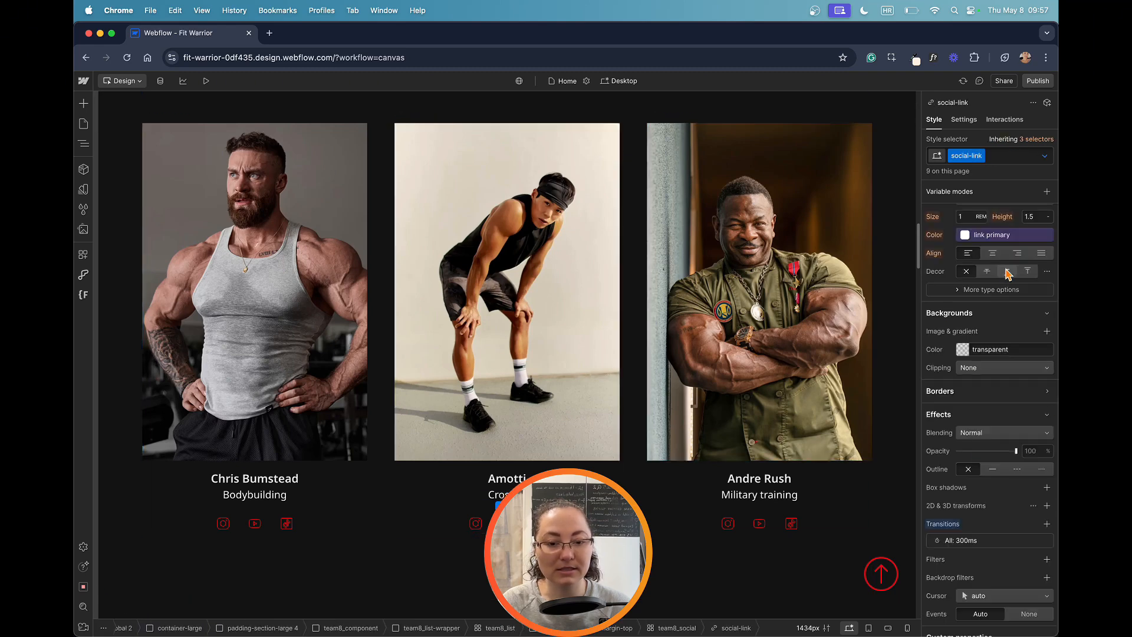
{"action": "left_click", "coordinate": [1044, 163]}
{"action": "left_click", "coordinate": [997, 202]}
{"action": "scroll", "coordinate": [1016, 379], "scroll_direction": "down", "scroll_amount": 3}
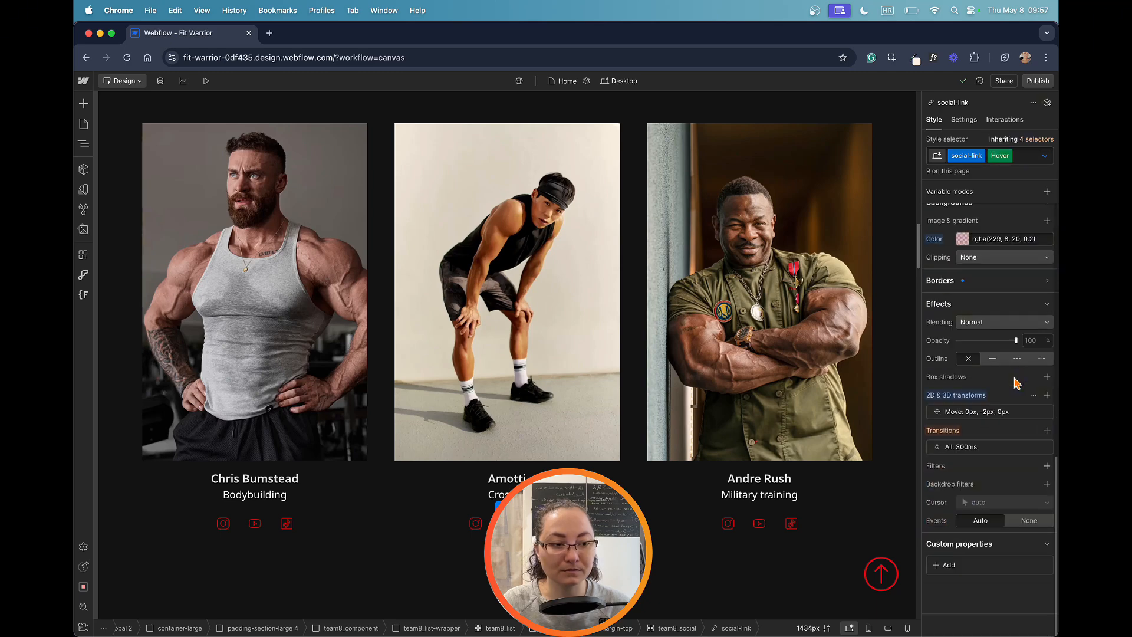
{"action": "scroll", "coordinate": [1016, 379], "scroll_direction": "up", "scroll_amount": 2}
{"action": "left_click", "coordinate": [982, 388]}
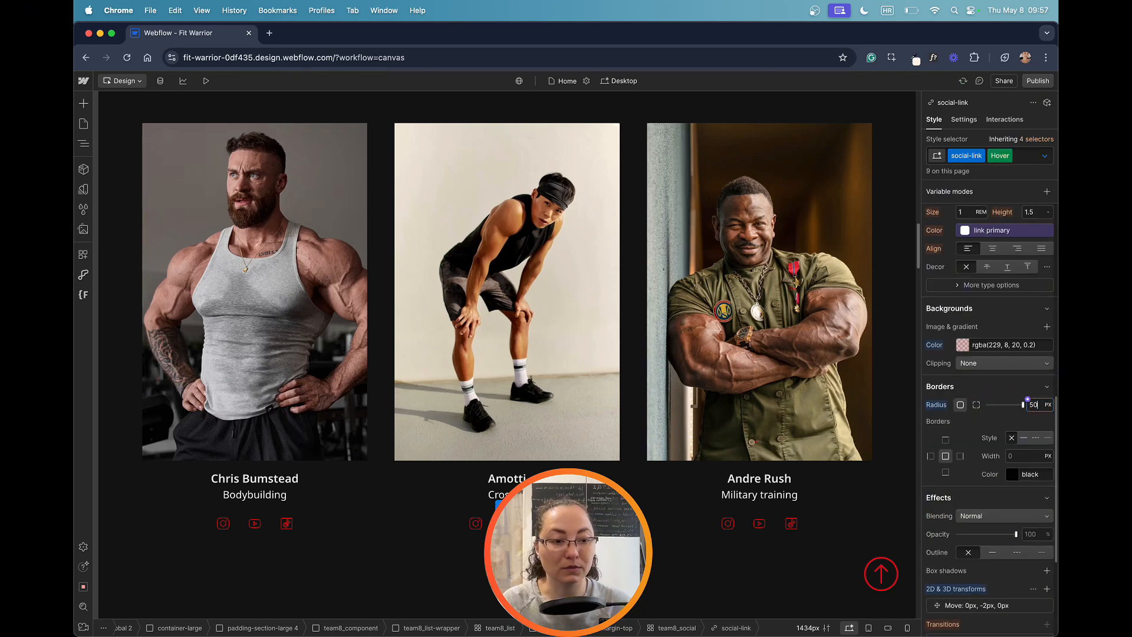
Step: Set the border color of the social-link Hover state to fully transparent by lowering its alpha to 0
{"action": "scroll", "coordinate": [999, 428], "scroll_direction": "down", "scroll_amount": 1}
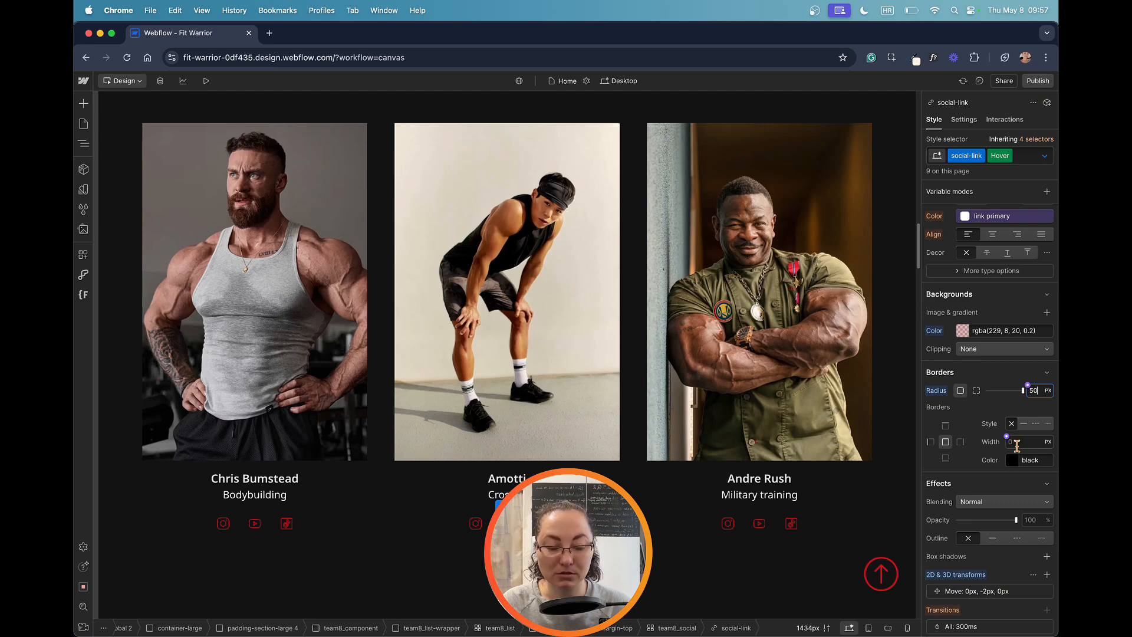
{"action": "left_click", "coordinate": [1013, 461]}
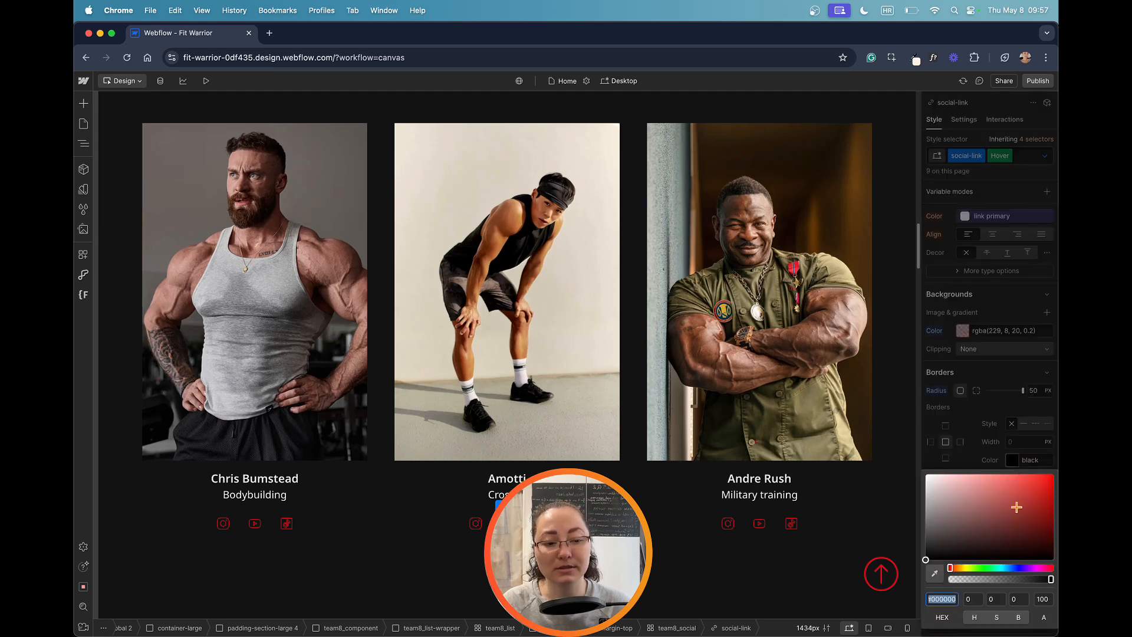
{"action": "left_click_drag", "start_coordinate": [1050, 578], "coordinate": [816, 580]}
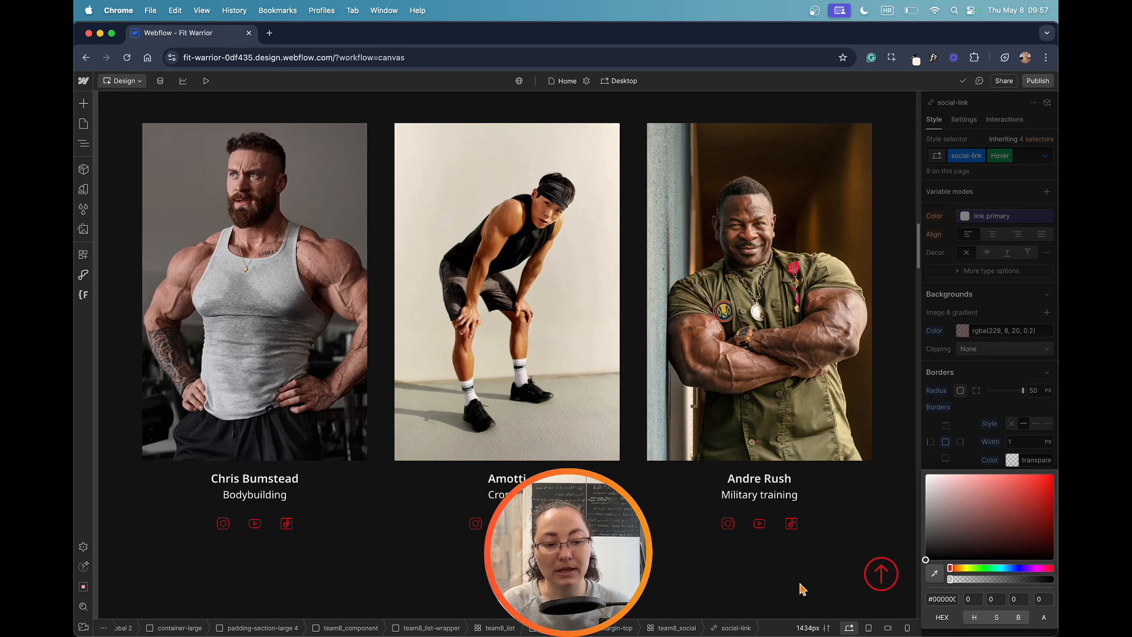
Step: Set the border width of the social-link Hover state to 0 px and its border style to none
{"action": "left_click", "coordinate": [965, 468]}
{"action": "left_click", "coordinate": [1023, 439]}
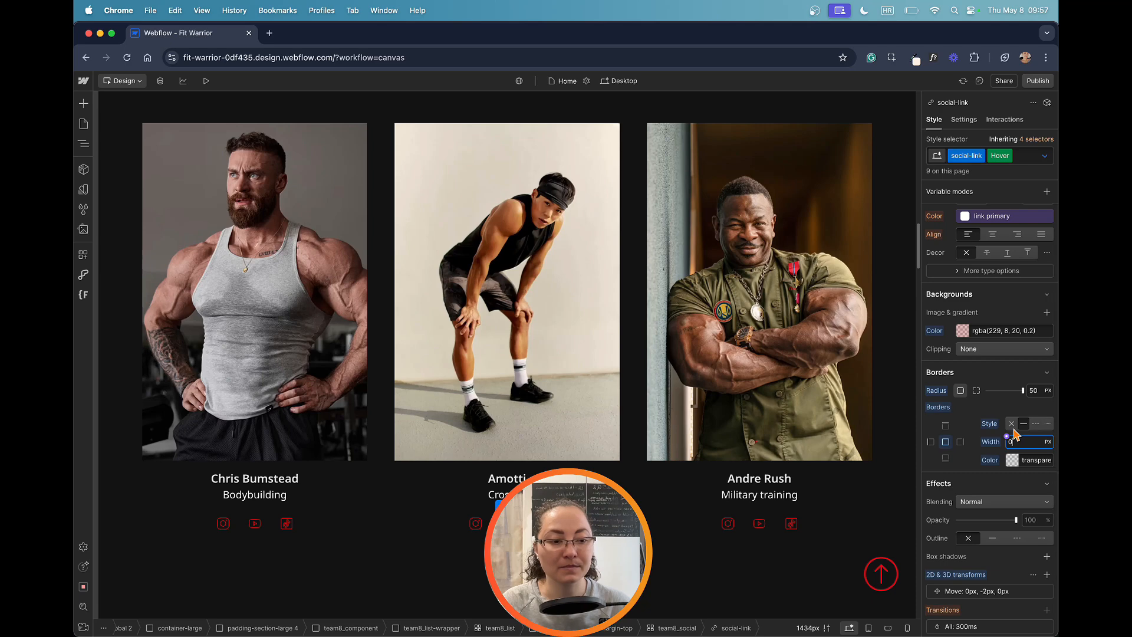
{"action": "left_click", "coordinate": [1012, 425]}
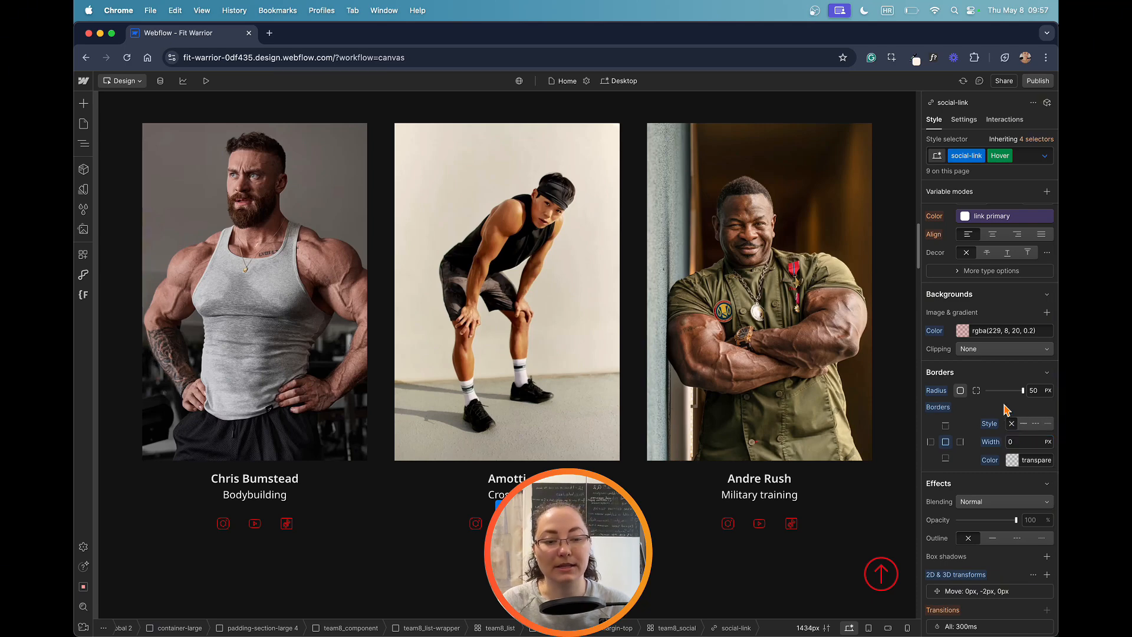
Step: Try vertical Move offsets of 2 px and 0 px in the social-link Hover state's 2D & 3D transform
{"action": "scroll", "coordinate": [1007, 425], "scroll_direction": "down", "scroll_amount": 4}
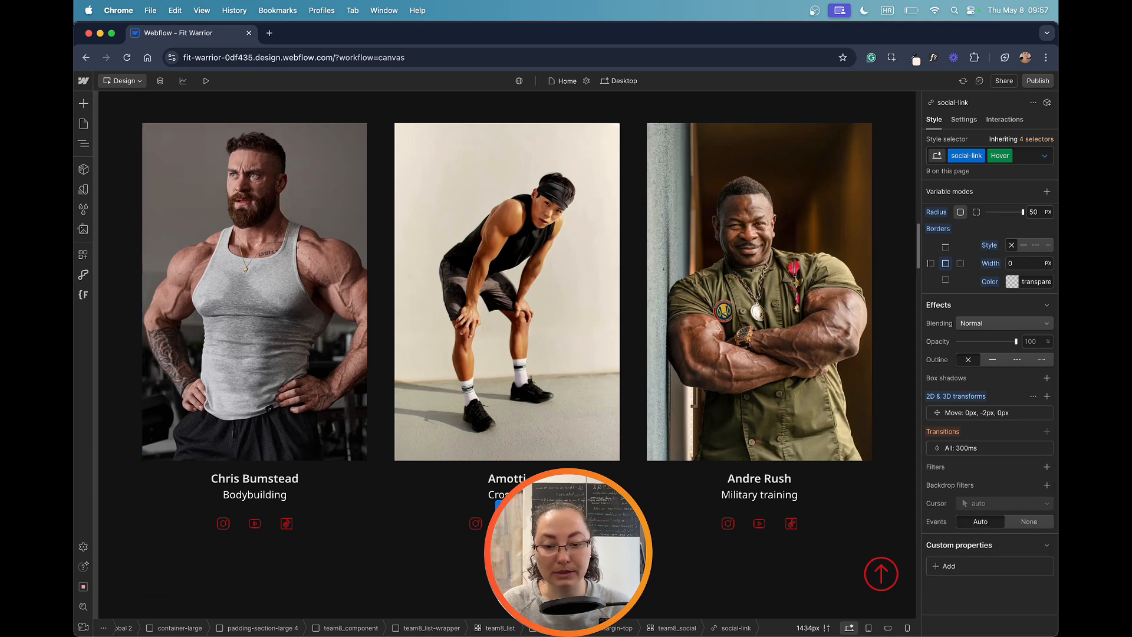
{"action": "left_click", "coordinate": [983, 415]}
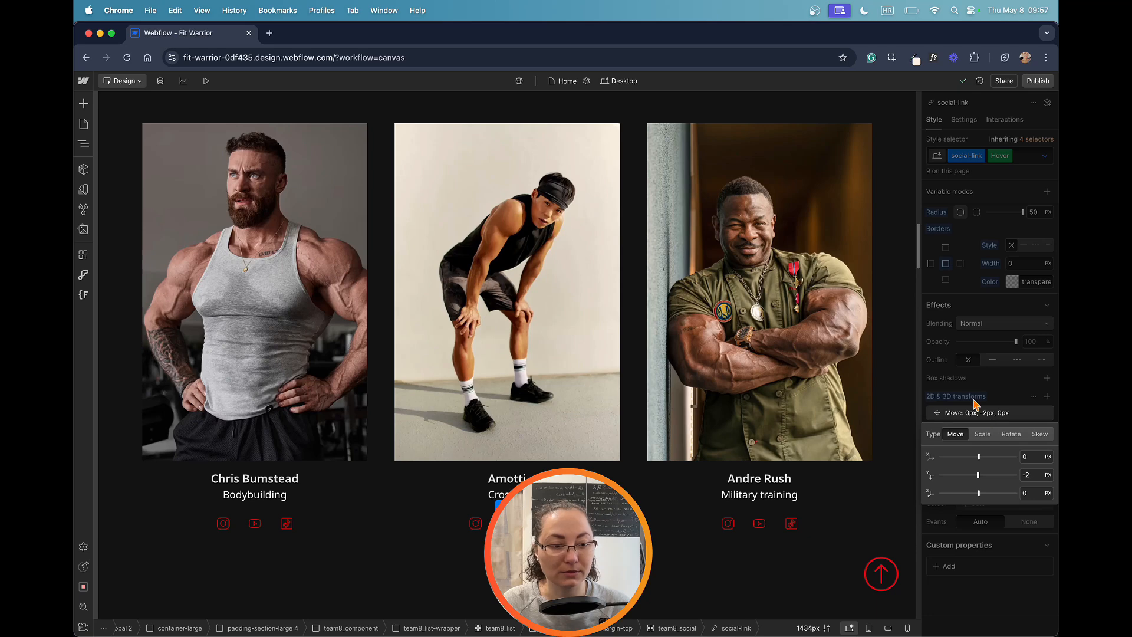
{"action": "left_click_drag", "start_coordinate": [978, 474], "coordinate": [979, 475]}
{"action": "left_click", "coordinate": [1032, 475]}
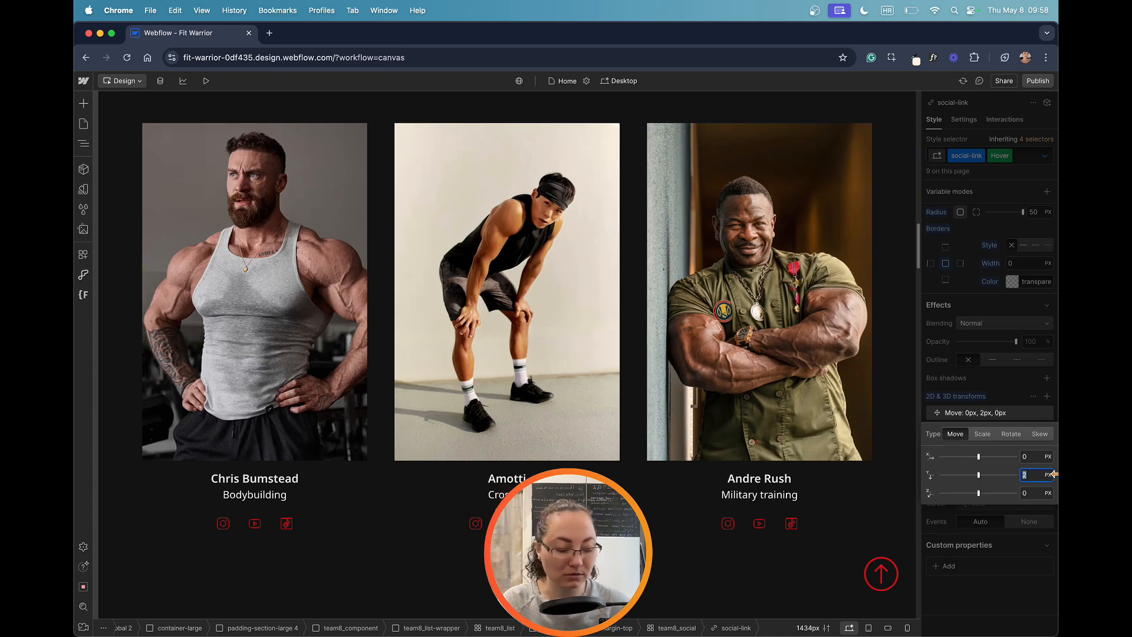
{"action": "type", "text": "0"}
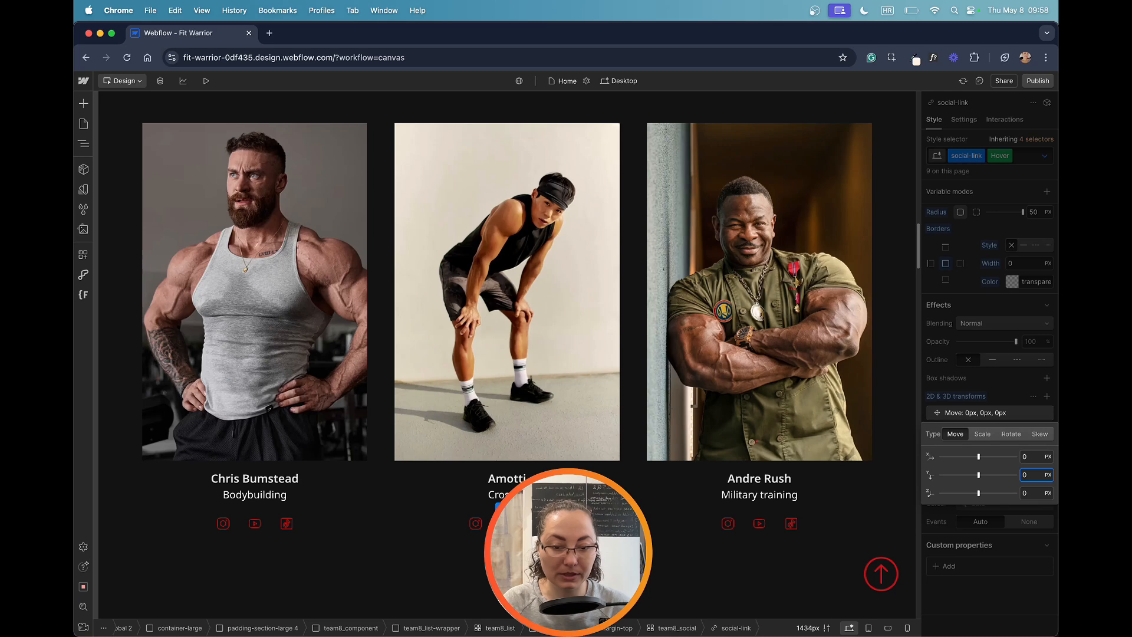
Step: Set the Hover transform's vertical Move offset to -2 px and close the transform settings
{"action": "double_click", "coordinate": [1037, 476]}
{"action": "type", "text": "-2"}
{"action": "key", "text": "Return"}
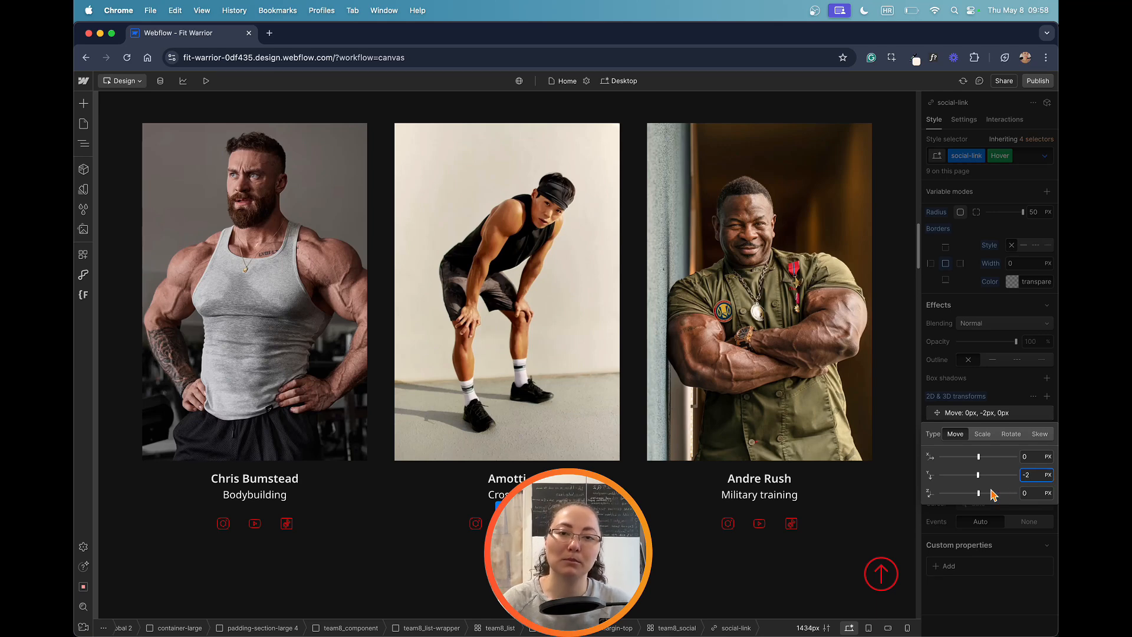
{"action": "left_click", "coordinate": [1022, 415]}
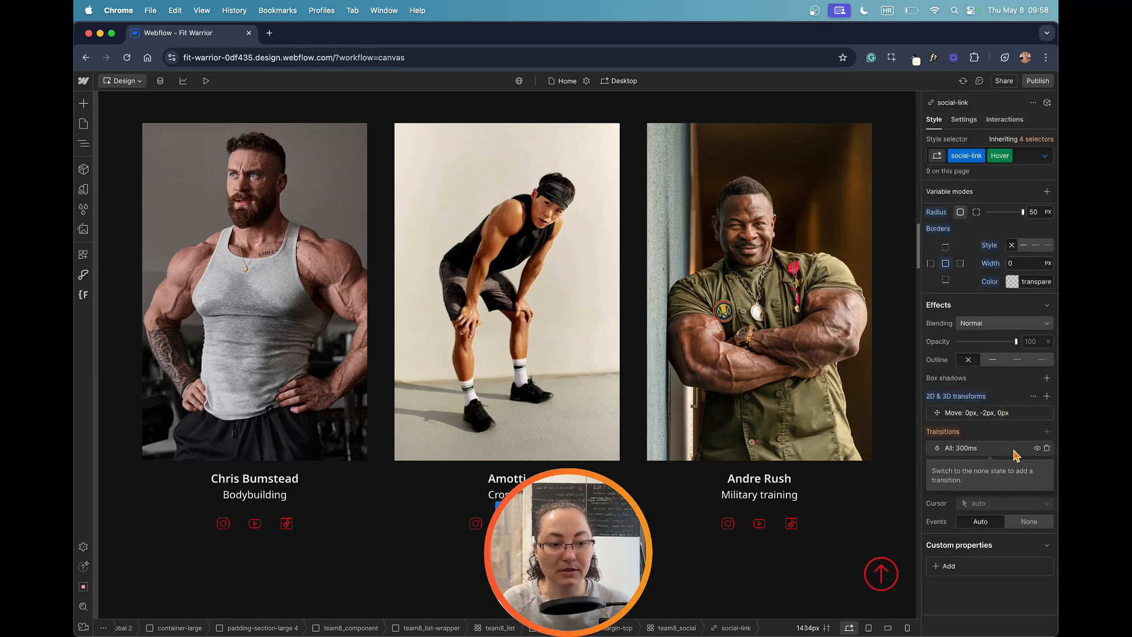
Step: Return the social-link style to the None state and preview the page
{"action": "scroll", "coordinate": [1005, 354], "scroll_direction": "up", "scroll_amount": 10}
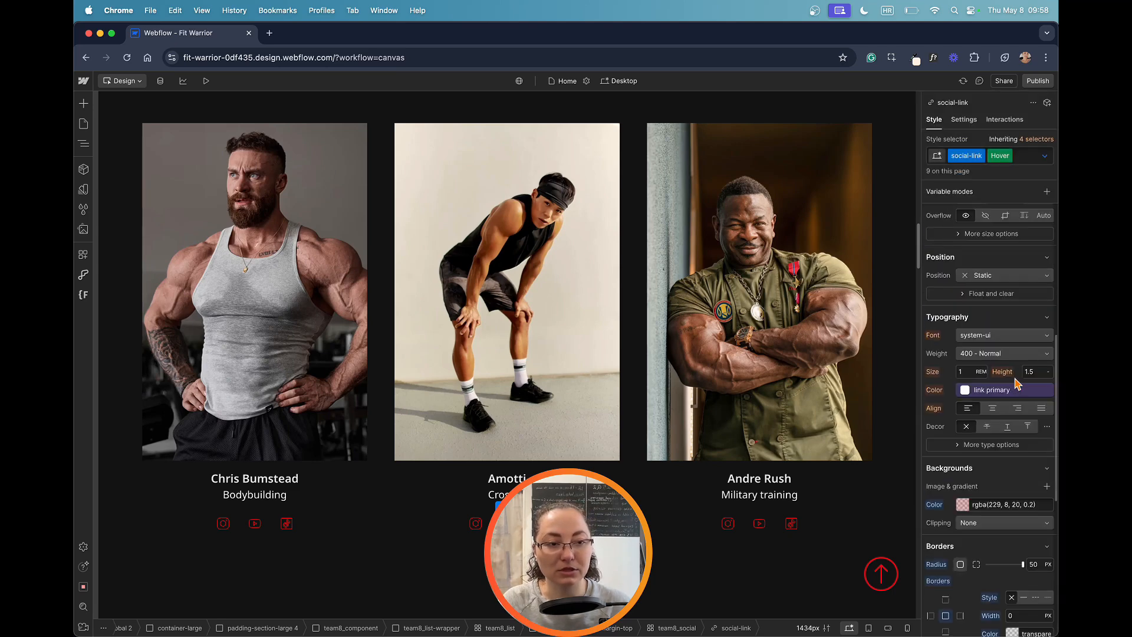
{"action": "left_click", "coordinate": [1045, 155]}
{"action": "left_click", "coordinate": [997, 192]}
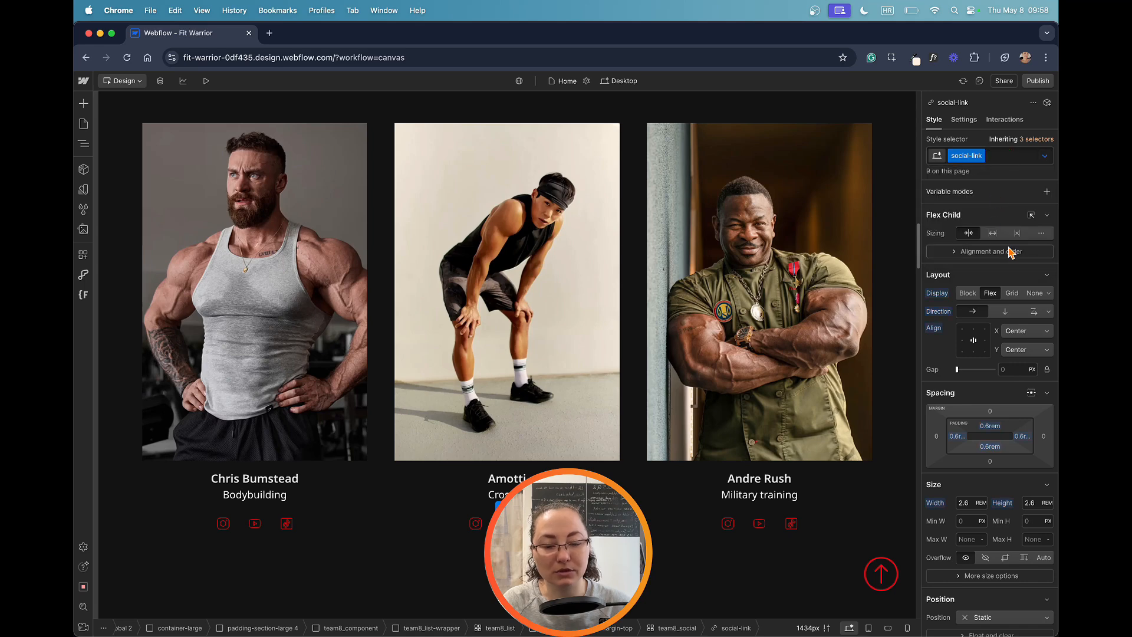
{"action": "left_click", "coordinate": [206, 81]}
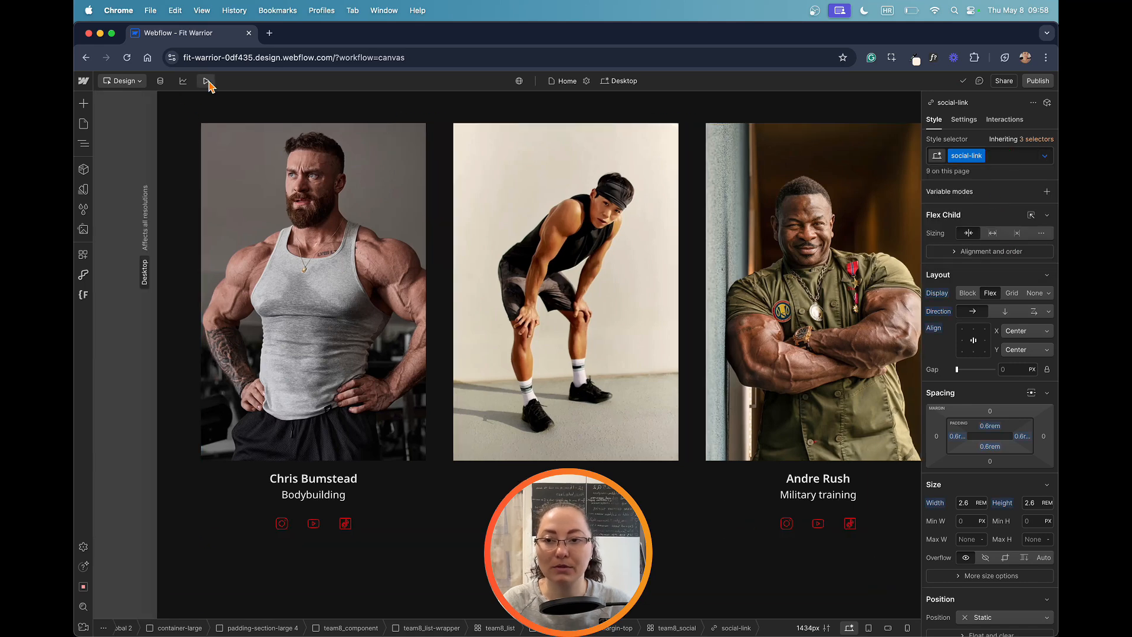